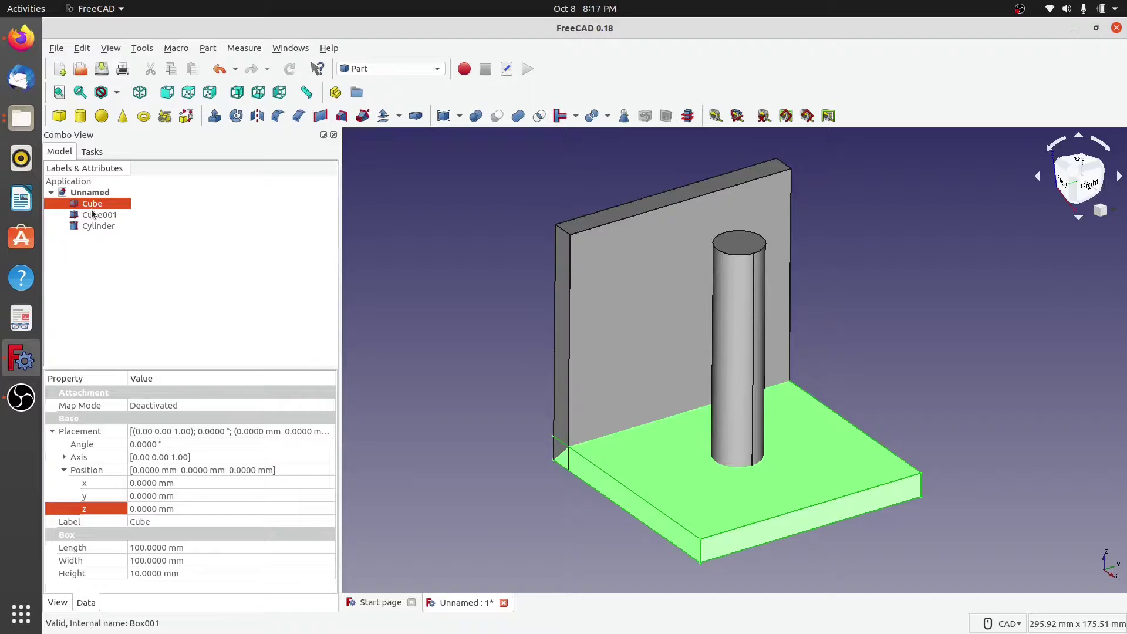
# Fuse Cube, Cube001 and Cylinder with Union into one Fusion solid
pyautogui.keyDown('ctrl'); pyautogui.click(93, 216); pyautogui.keyUp('ctrl')
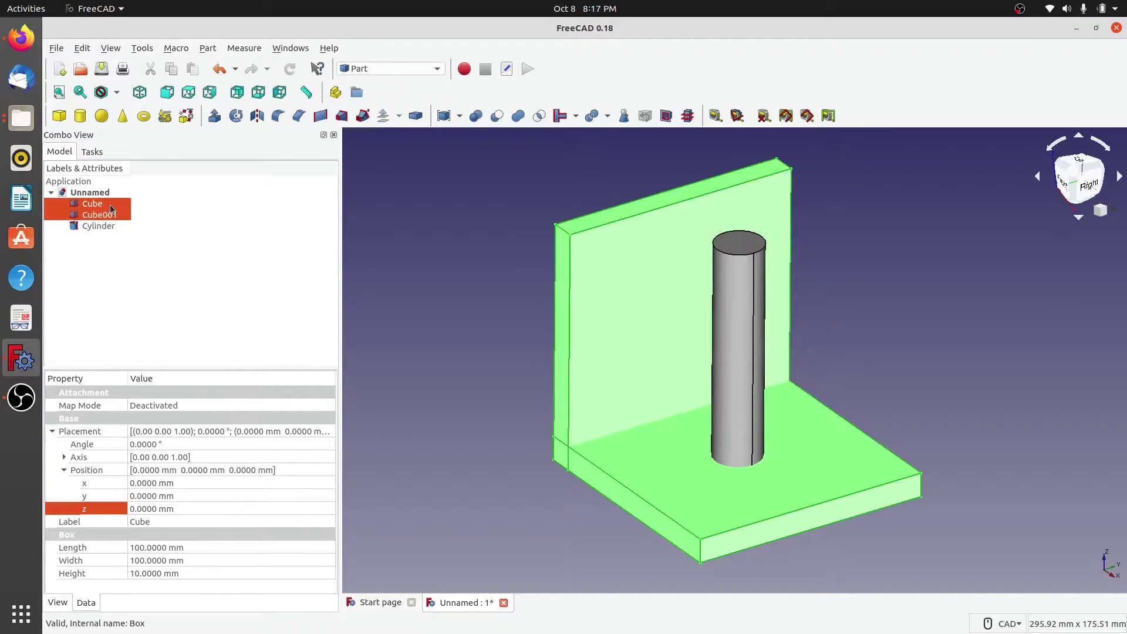
pyautogui.keyDown('ctrl'); pyautogui.click(94, 226); pyautogui.keyUp('ctrl')
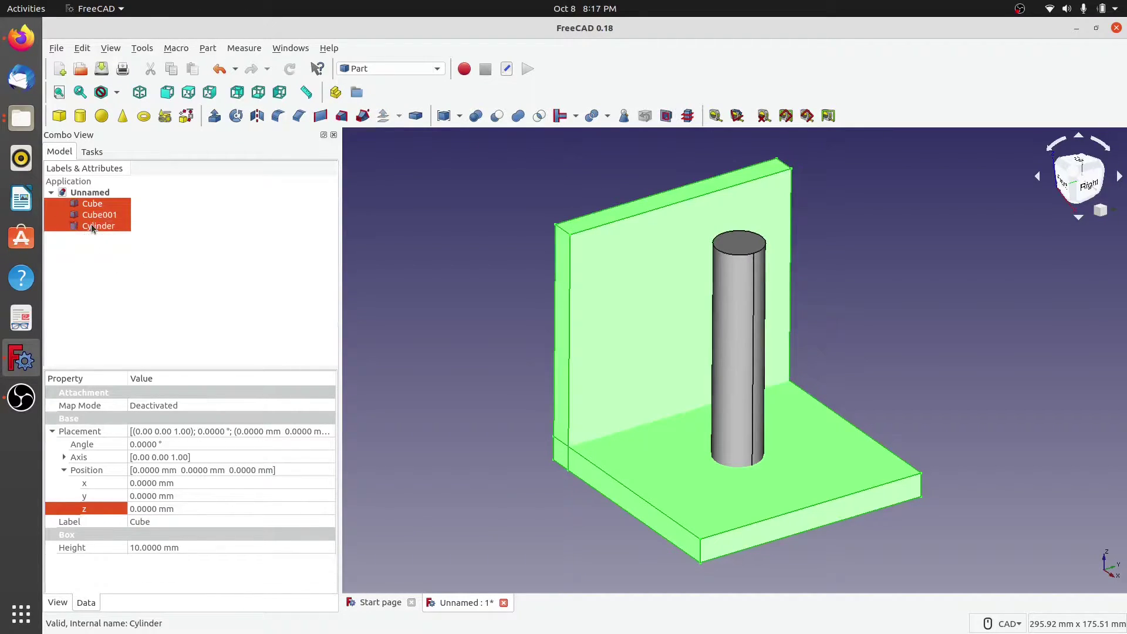
pyautogui.click(518, 116)
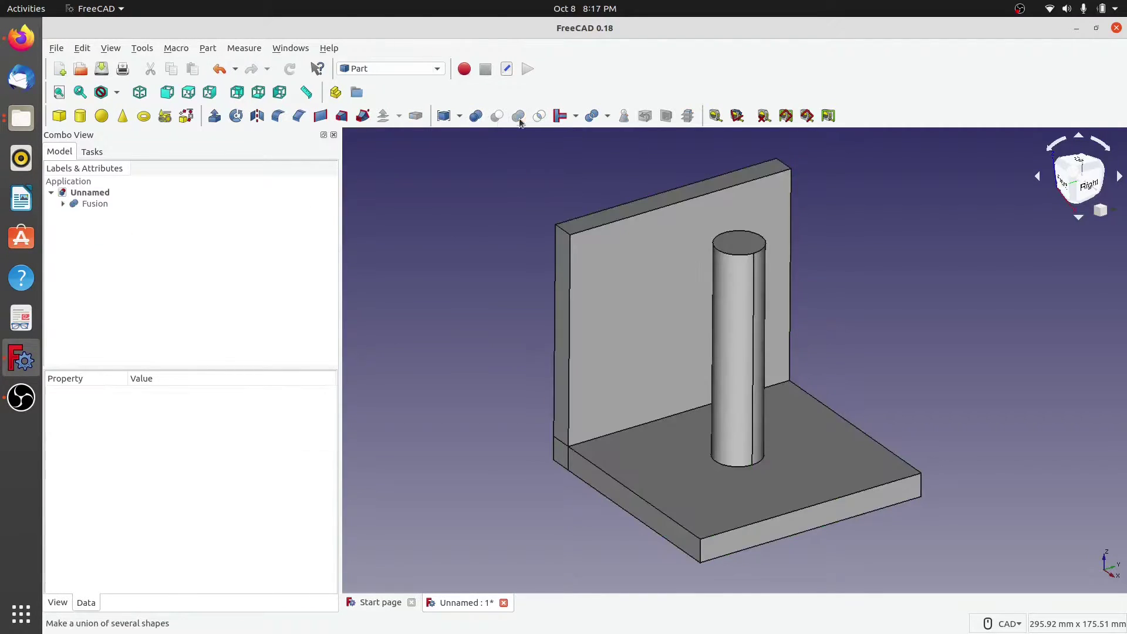
pyautogui.click(92, 206)
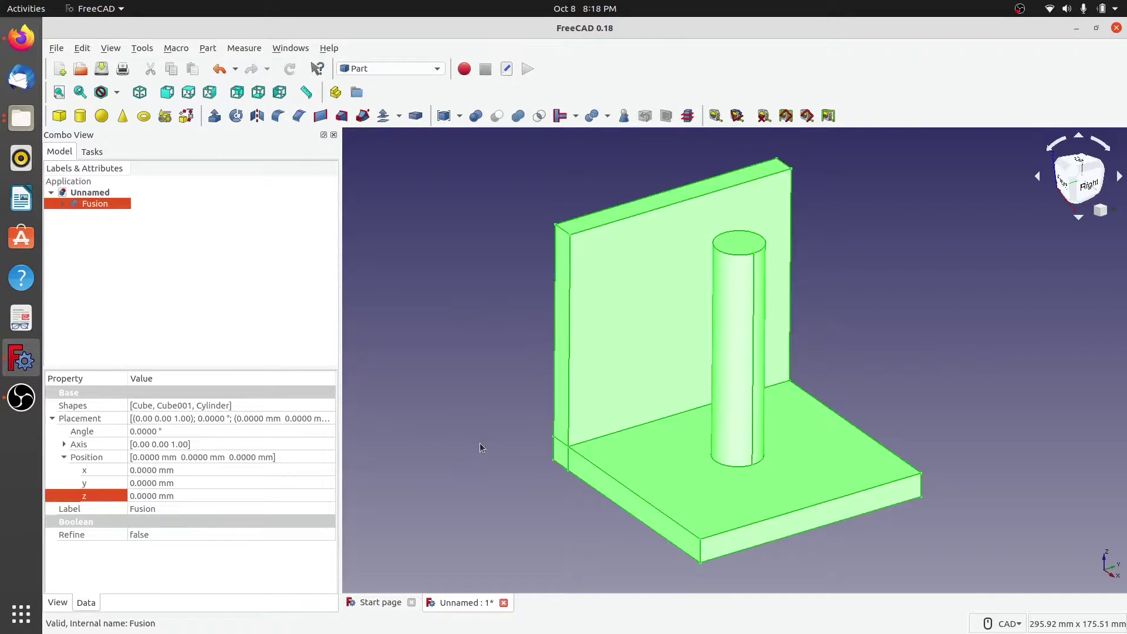
pyautogui.click(457, 449)
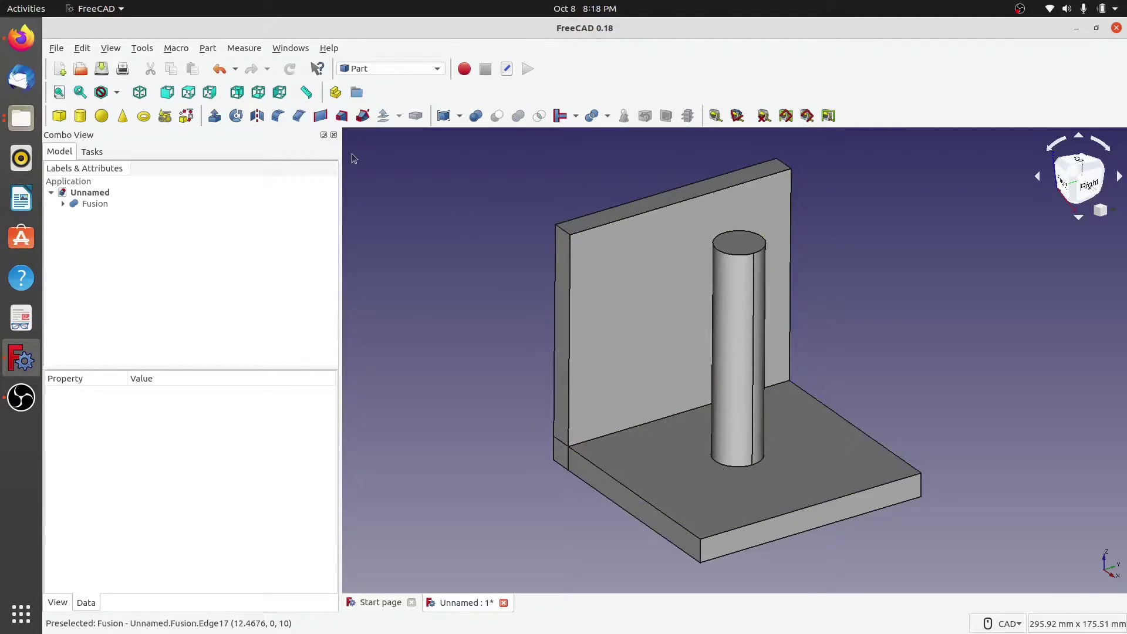
# Start a fillet on the Fusion solid, keeping the Constant Radius type
pyautogui.click(279, 117)
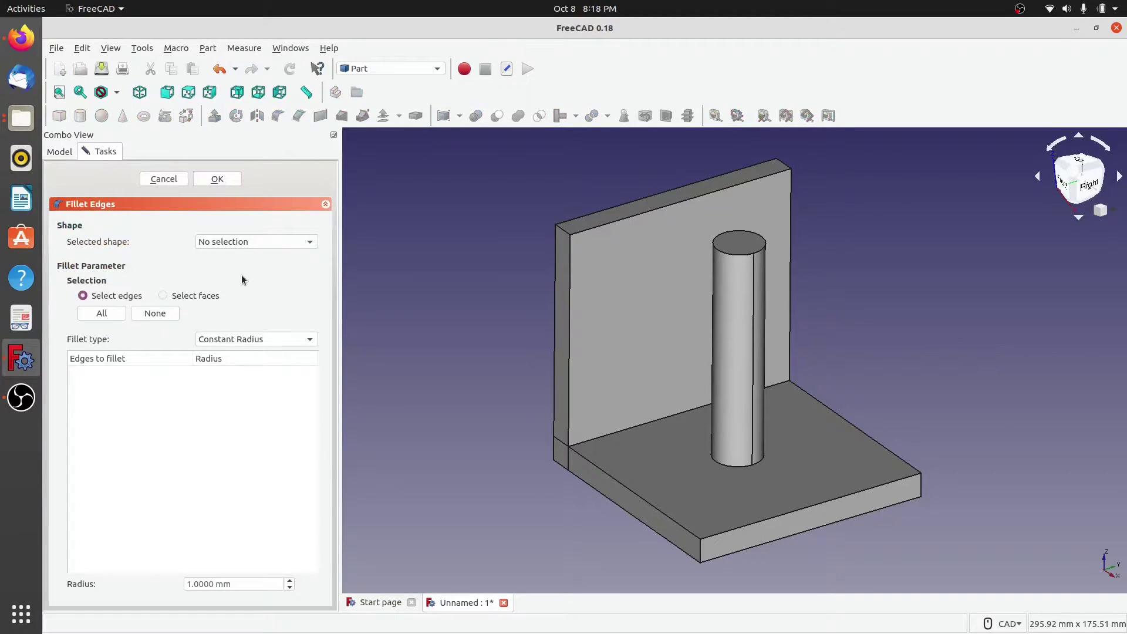
pyautogui.click(243, 241)
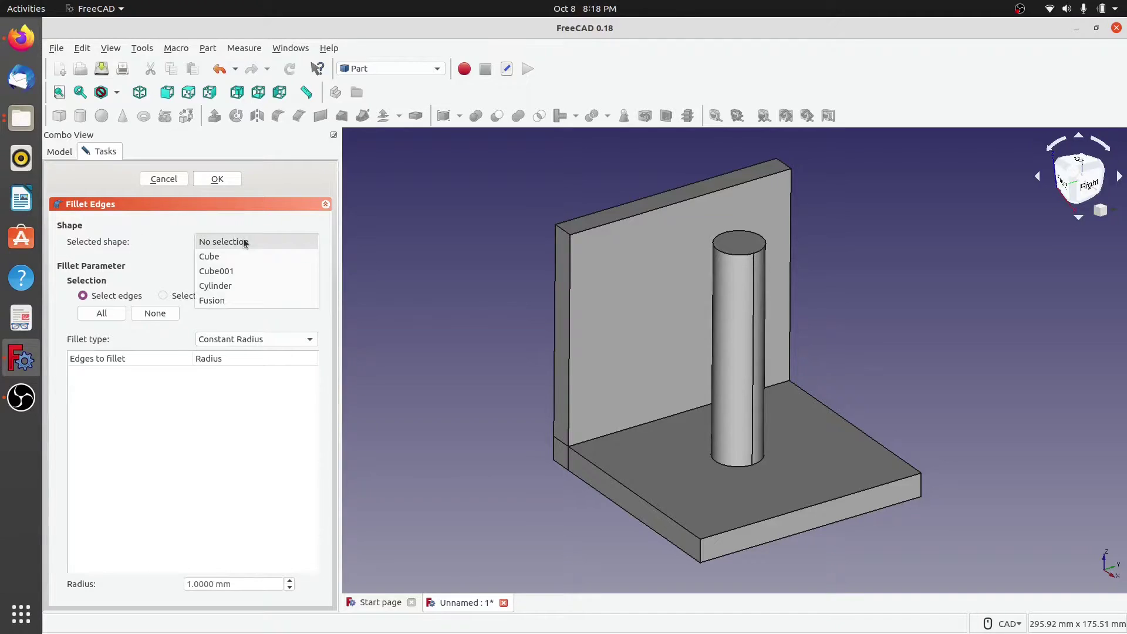
pyautogui.click(227, 301)
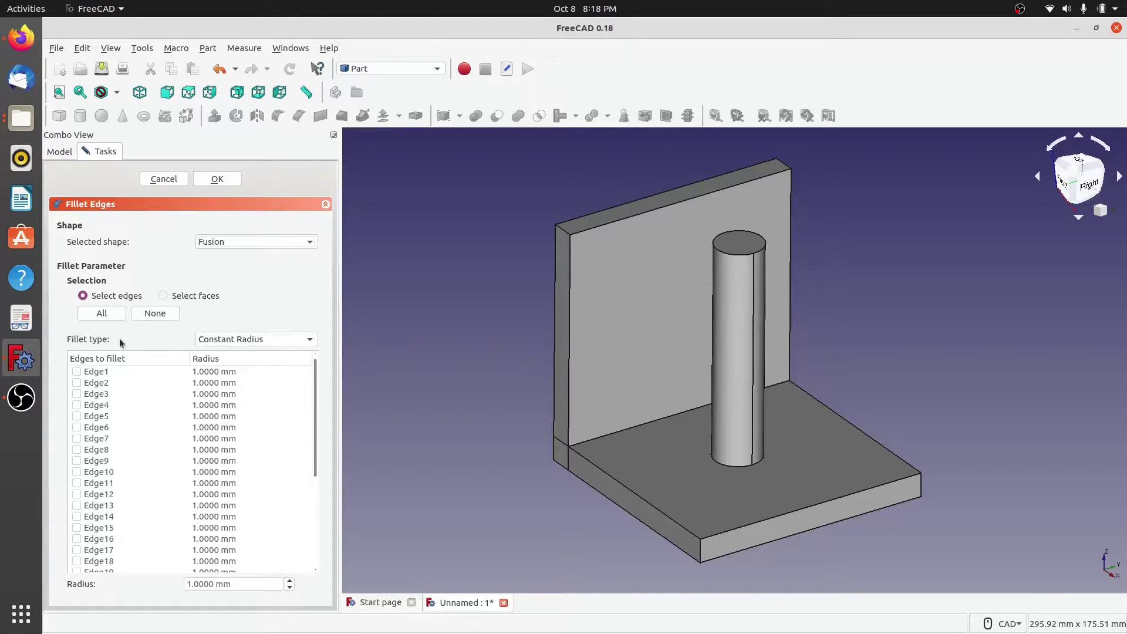
pyautogui.click(261, 341)
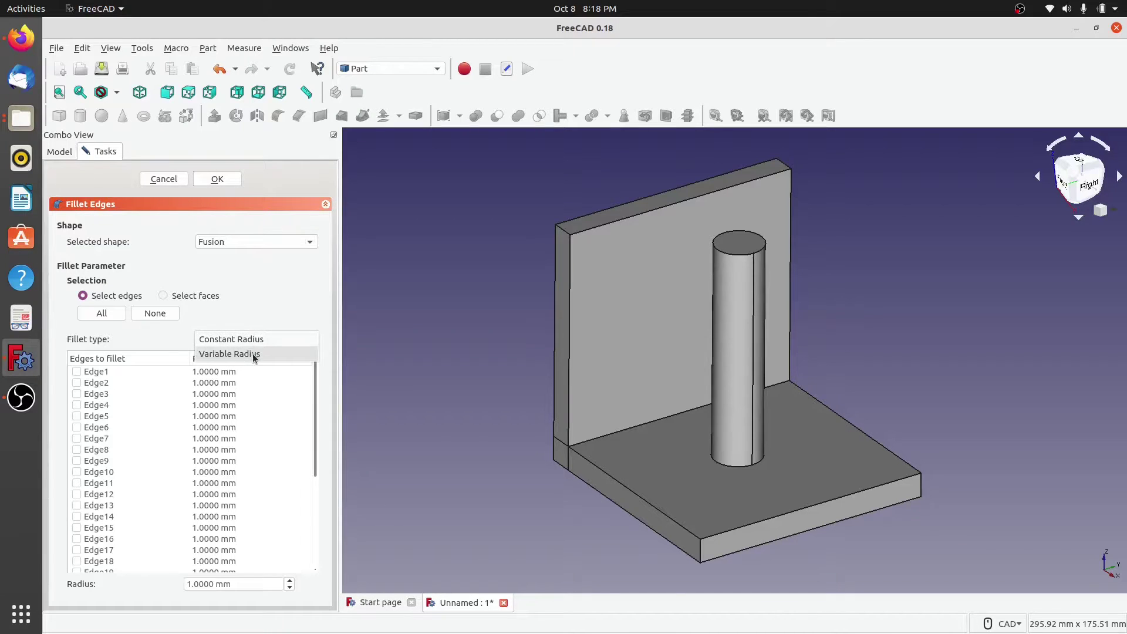
pyautogui.click(253, 354)
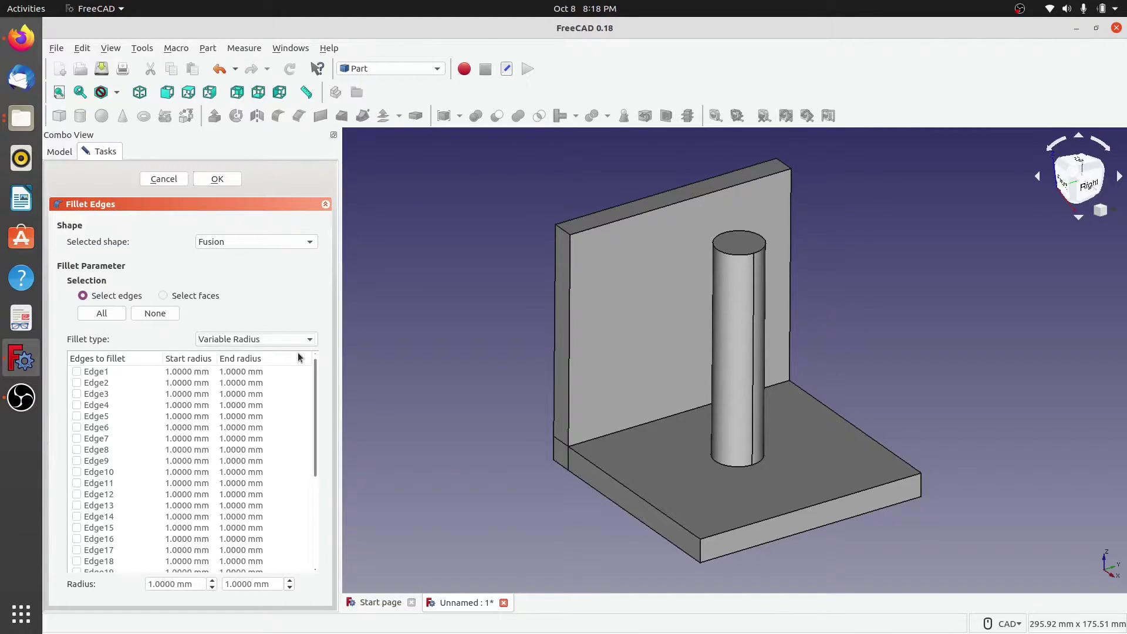
pyautogui.click(257, 341)
pyautogui.click(247, 328)
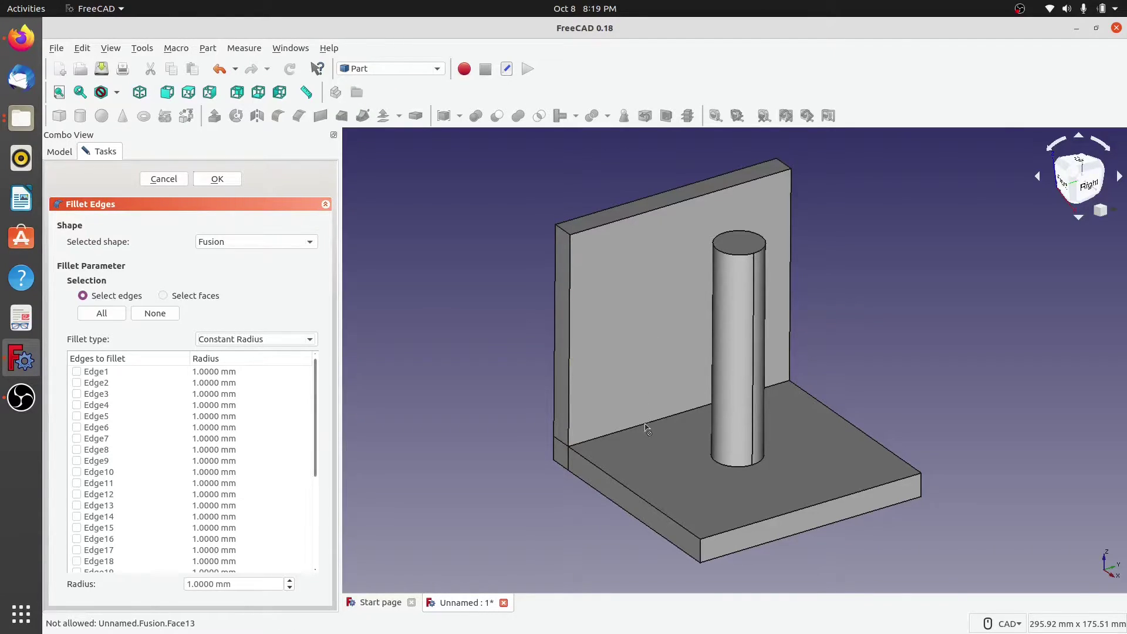
# Round Edge18, Edge21 and Edge19 of the wall with a 3 mm radius
pyautogui.click(571, 378)
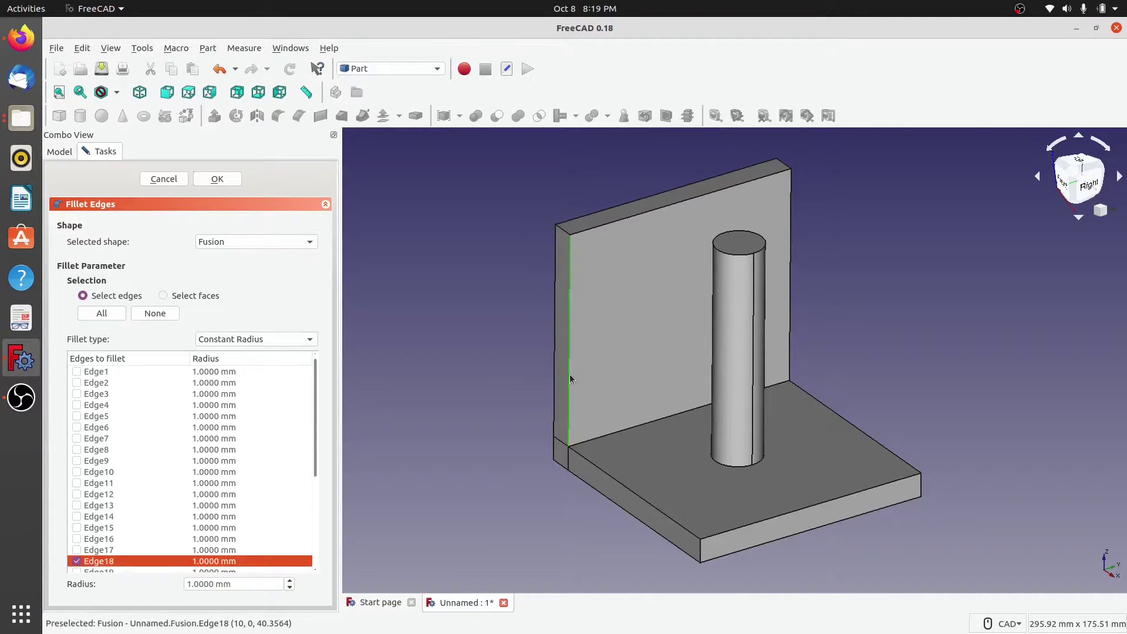
pyautogui.click(588, 229)
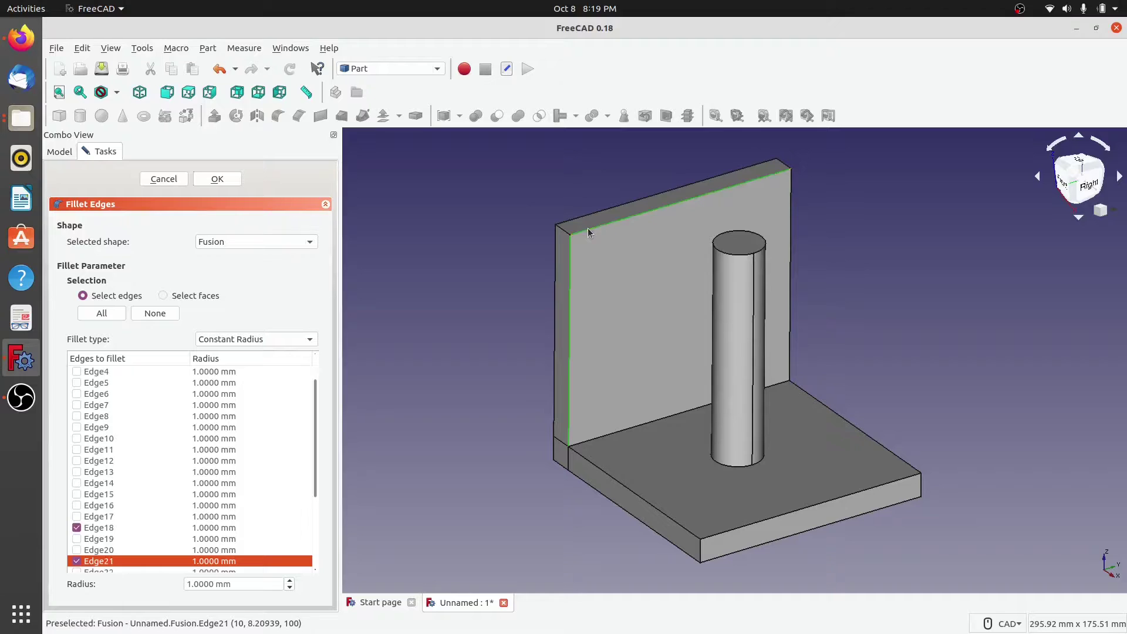
pyautogui.click(565, 233)
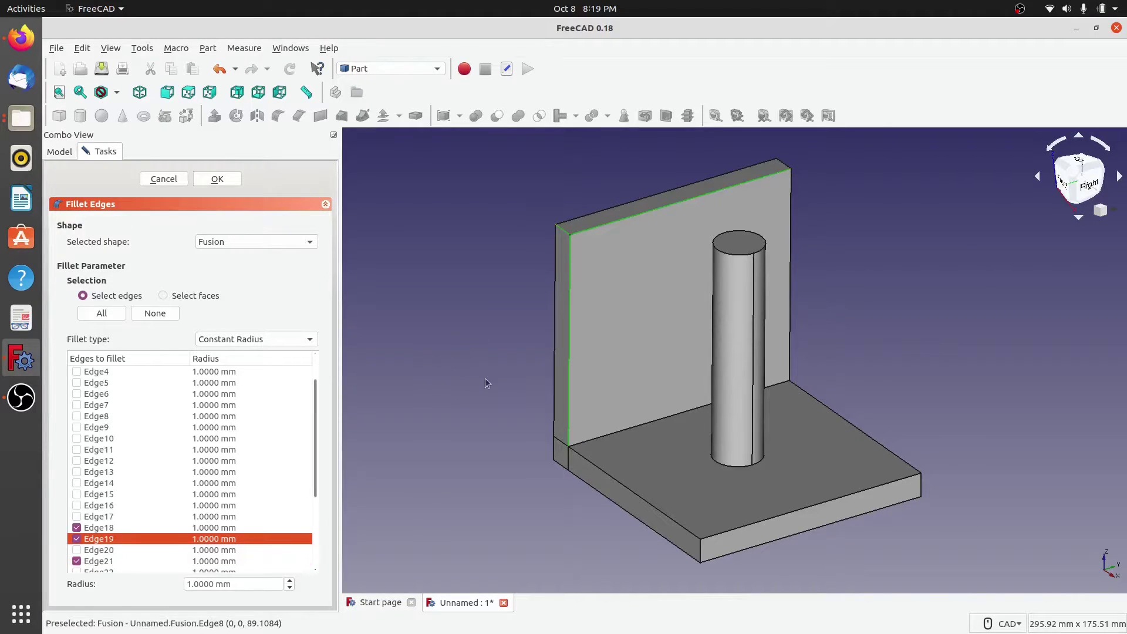
pyautogui.moveTo(192, 584); pyautogui.dragTo(185, 587)
pyautogui.write('3')
pyautogui.click(219, 187)
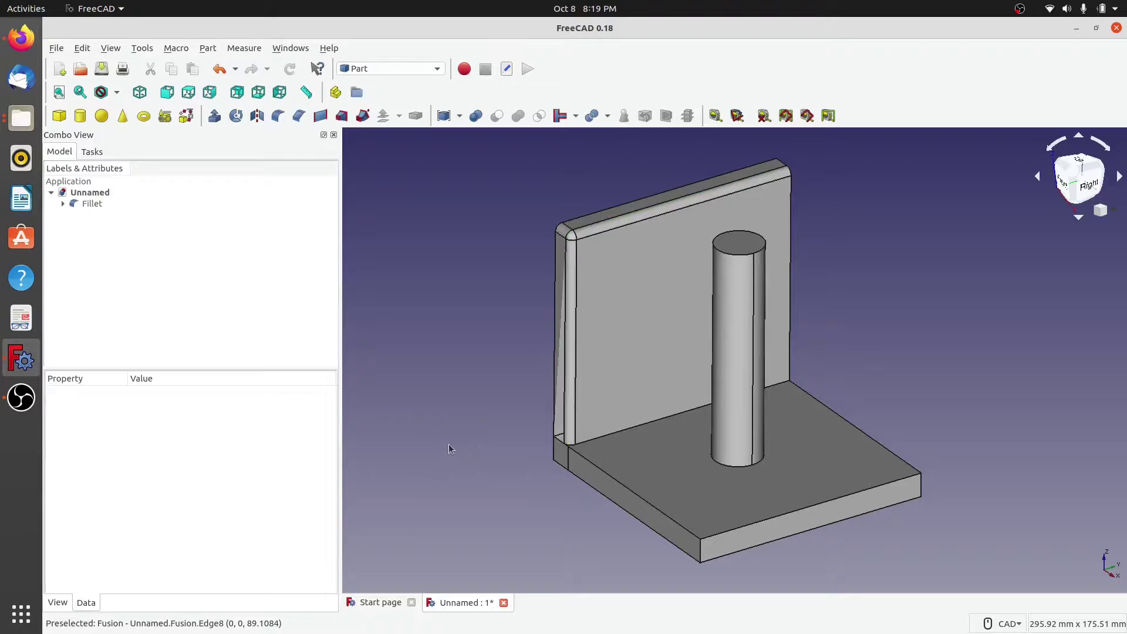
# Inspect the 3 mm rounded wall edges, then delete the Fillet feature
pyautogui.moveTo(456, 441); pyautogui.dragTo(586, 437, button='middle')
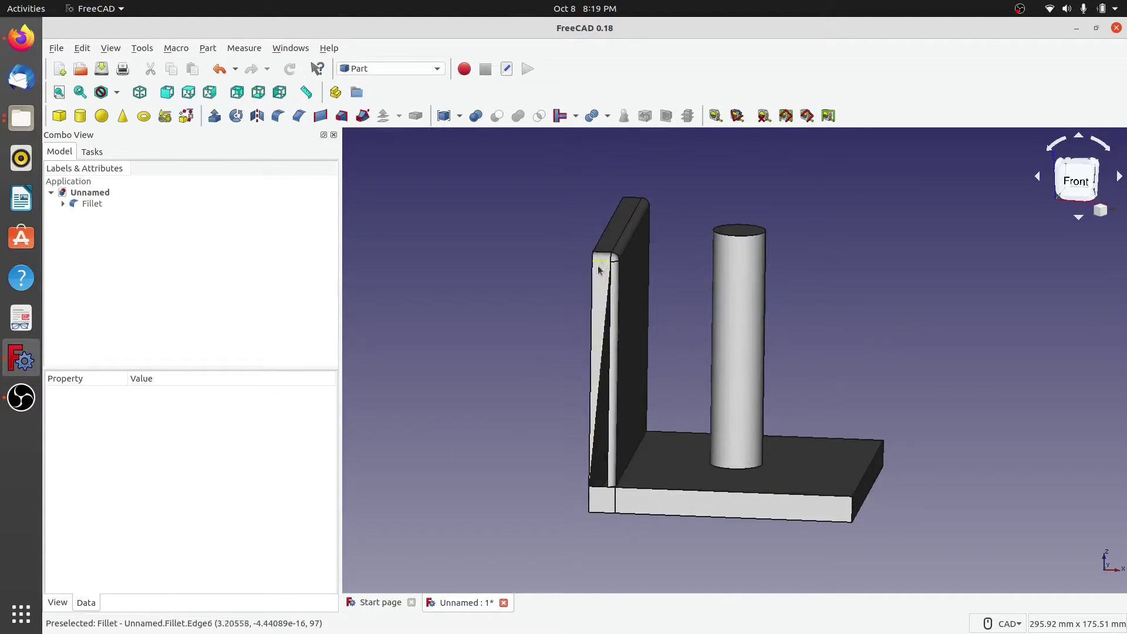
pyautogui.moveTo(607, 328); pyautogui.dragTo(546, 385, button='middle')
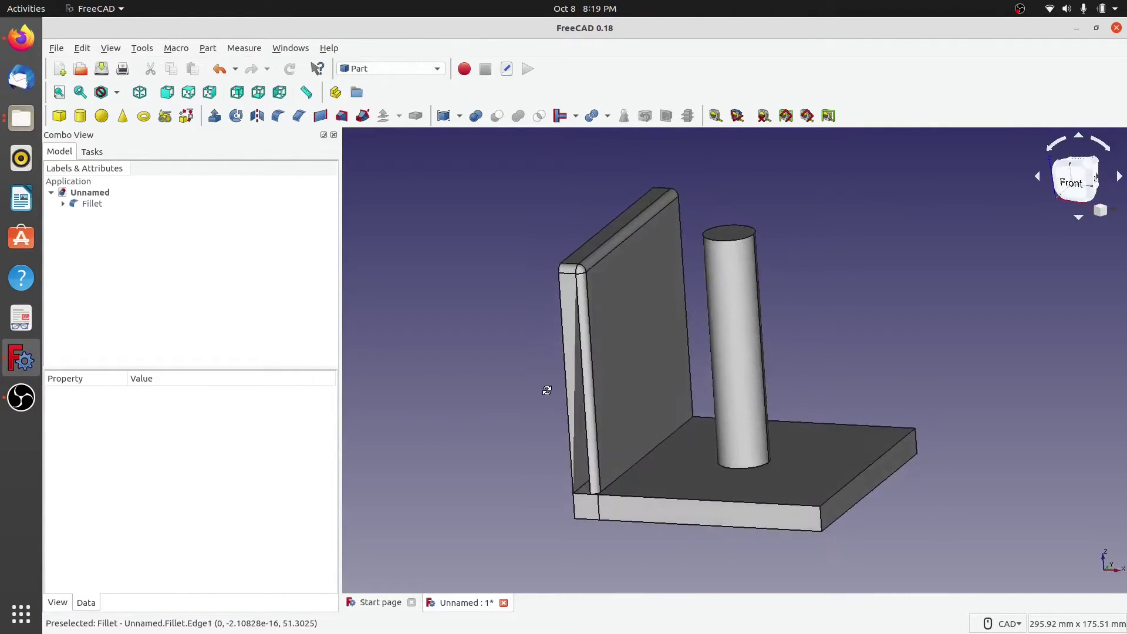
pyautogui.moveTo(512, 454); pyautogui.dragTo(516, 483, button='middle')
pyautogui.moveTo(681, 482); pyautogui.dragTo(630, 489, button='middle')
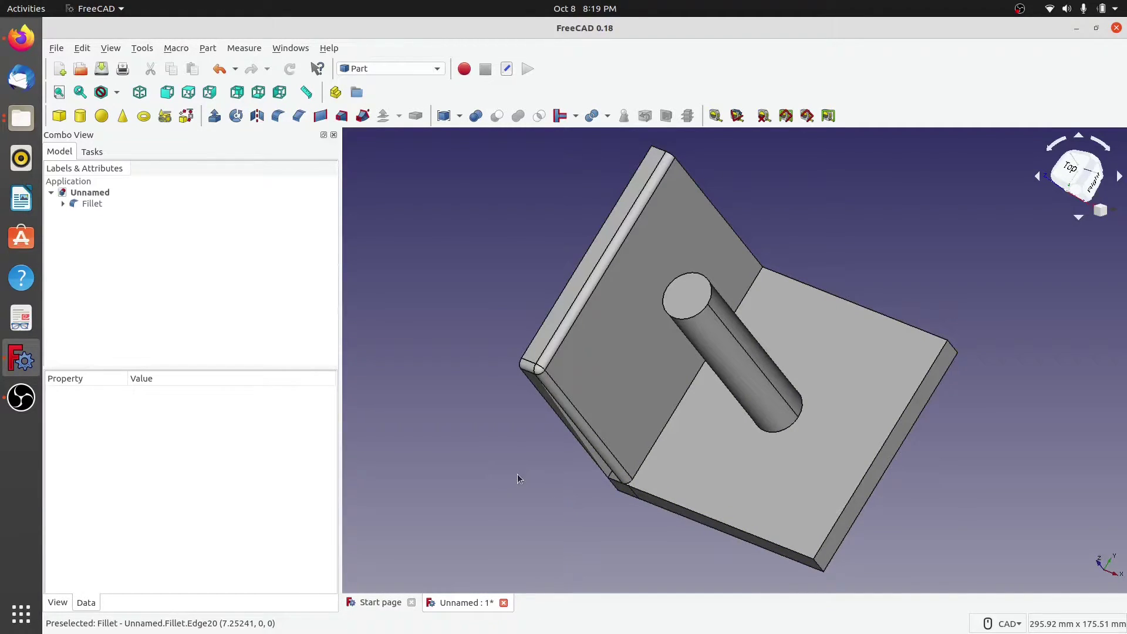
pyautogui.click(89, 203)
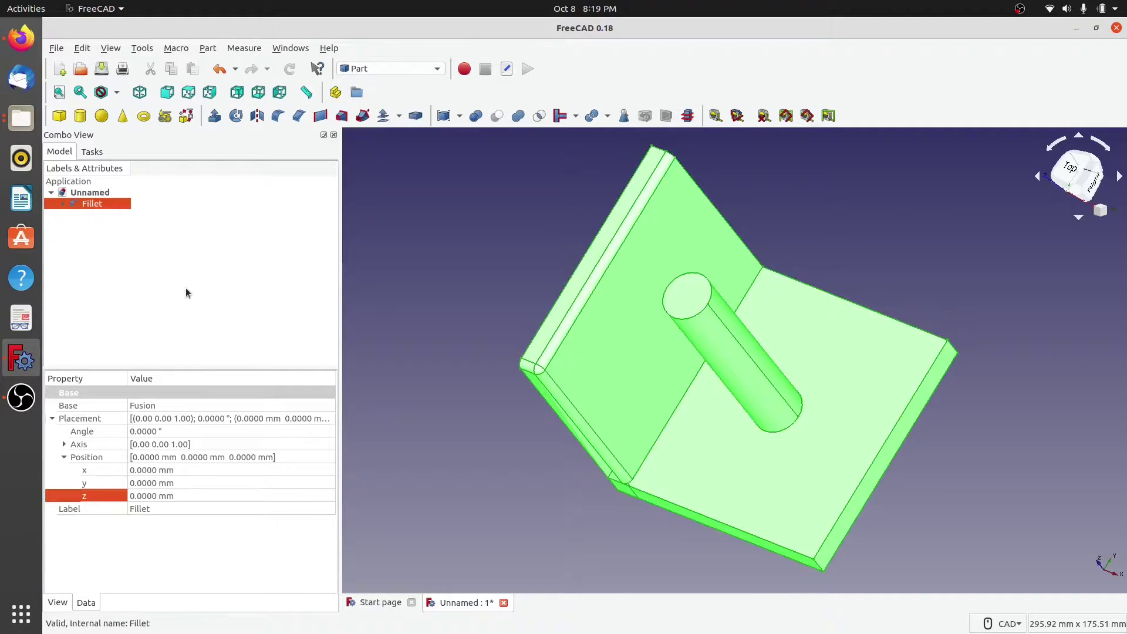
pyautogui.press('Delete')
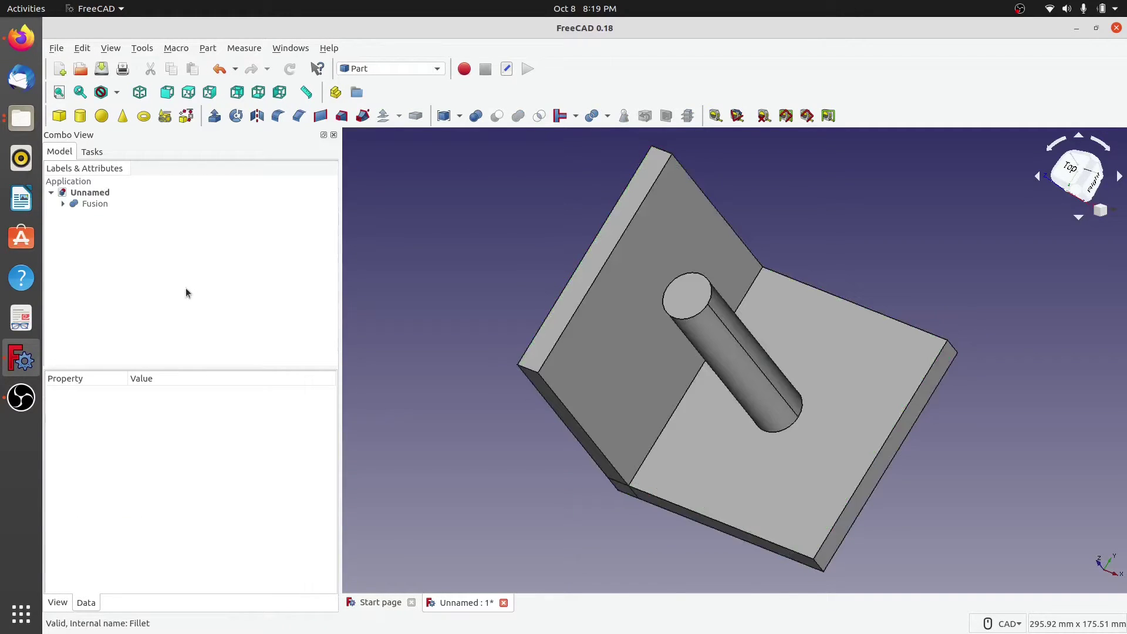
pyautogui.click(89, 204)
pyautogui.click(496, 407)
pyautogui.press('0')
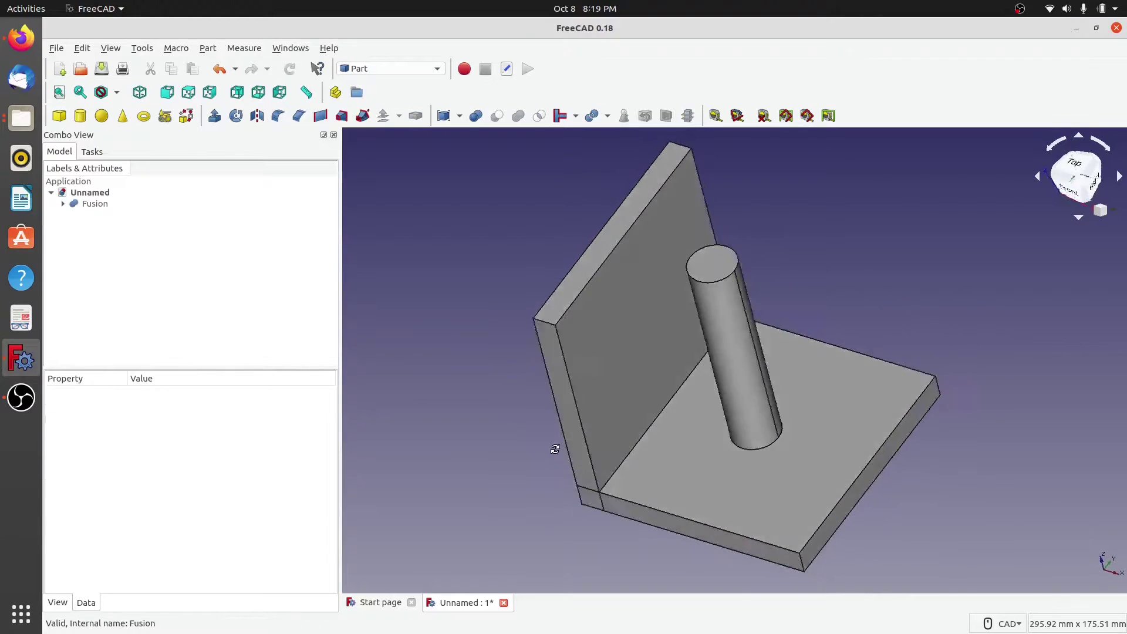
pyautogui.click(86, 204)
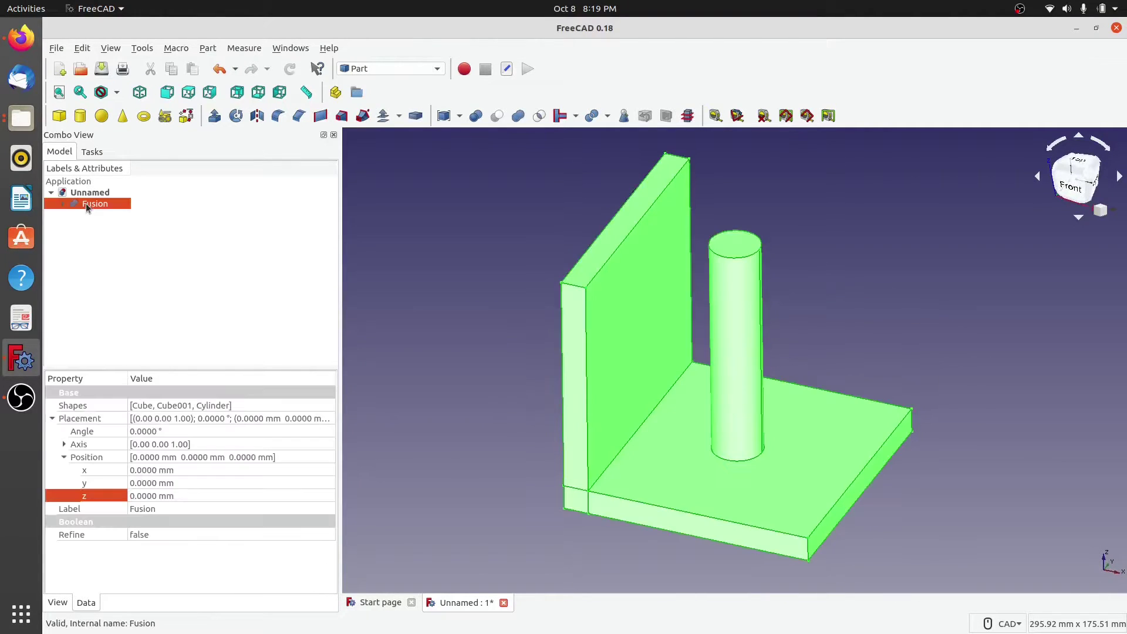
pyautogui.click(207, 48)
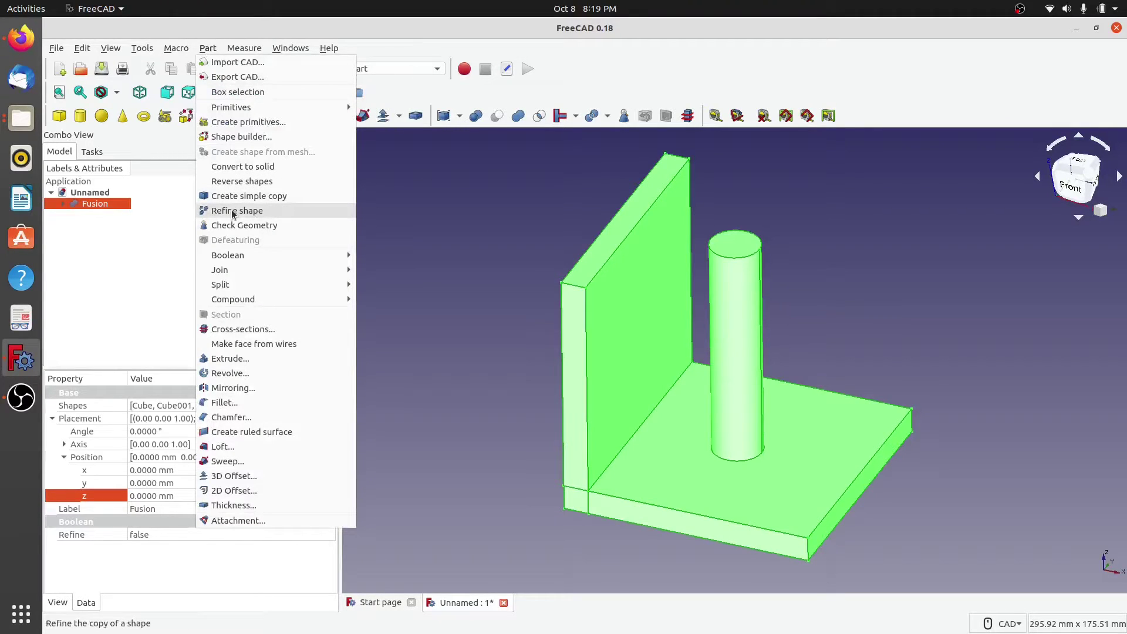
pyautogui.press('Escape')
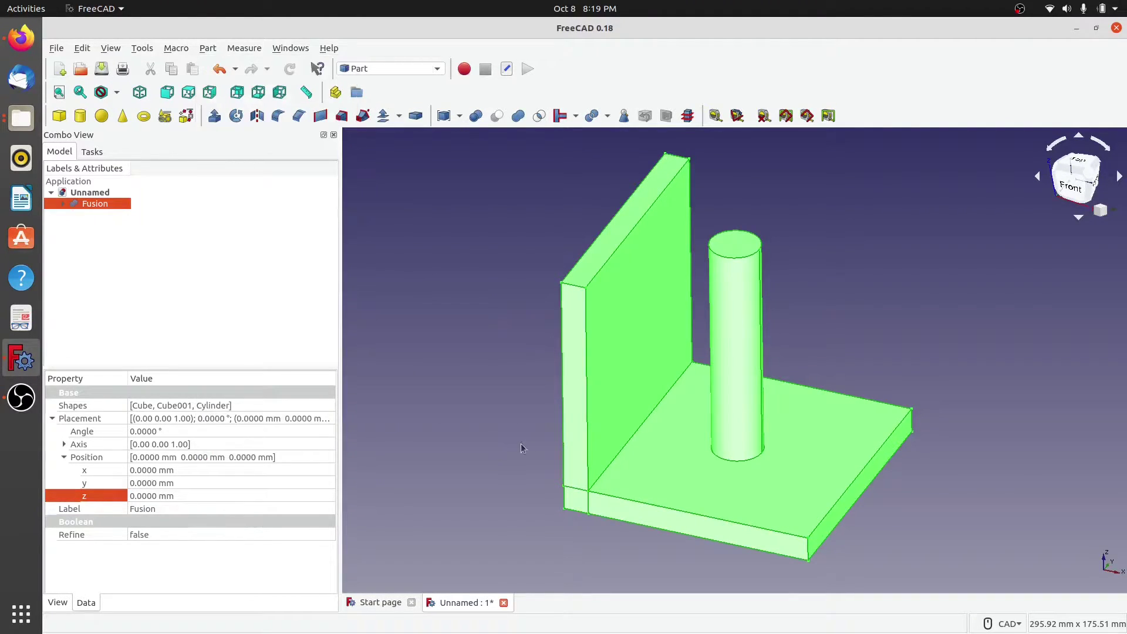
pyautogui.click(574, 519)
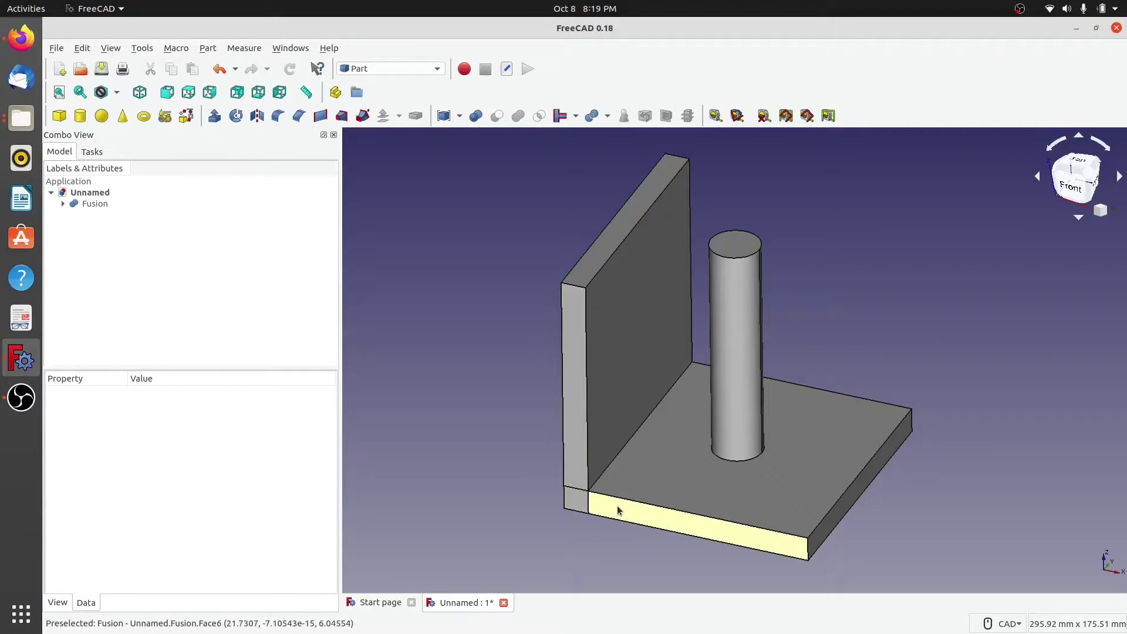
pyautogui.moveTo(973, 382); pyautogui.dragTo(741, 434, button='middle')
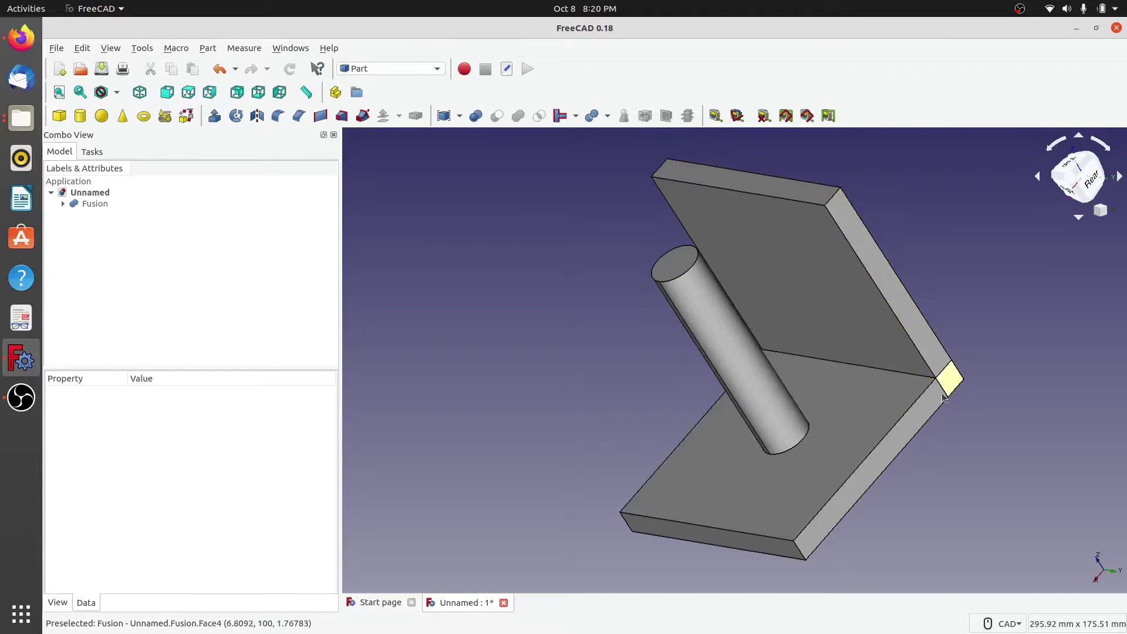
pyautogui.moveTo(549, 433); pyautogui.dragTo(591, 497, button='middle')
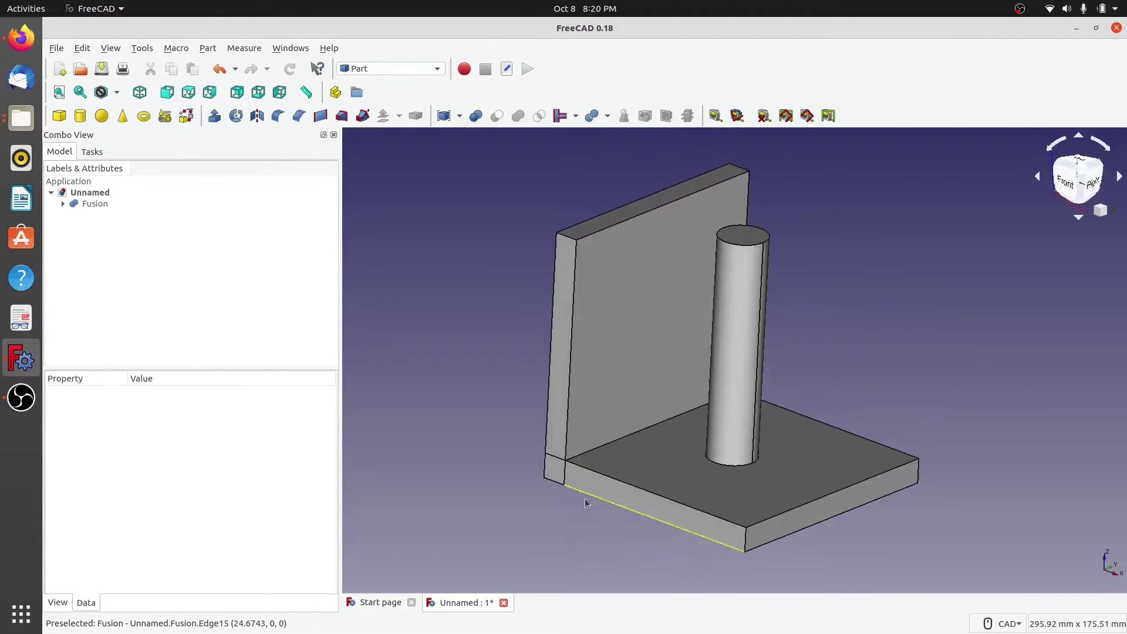
# Create a refined copy Fusion001 of the Fusion with Part > Refine shape
pyautogui.click(93, 204)
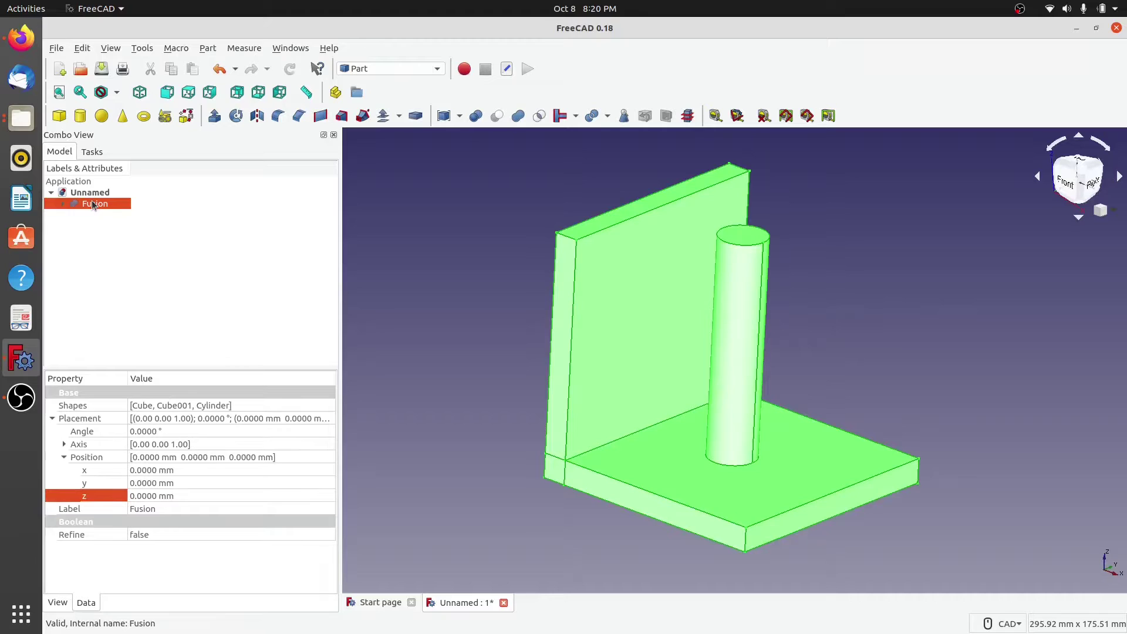
pyautogui.click(207, 49)
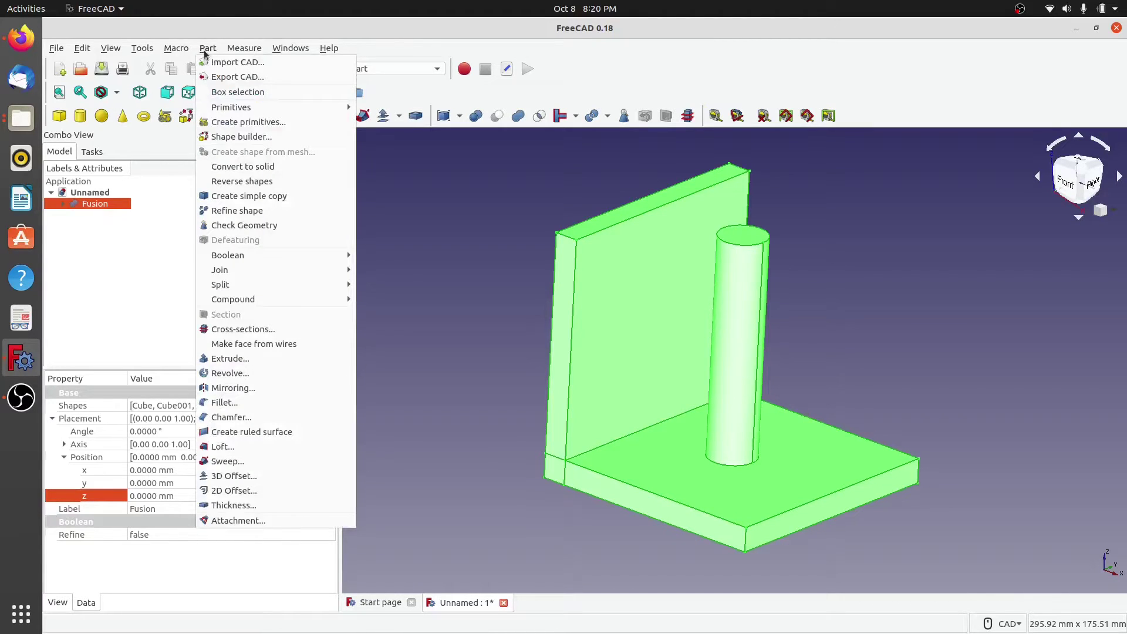
pyautogui.click(230, 211)
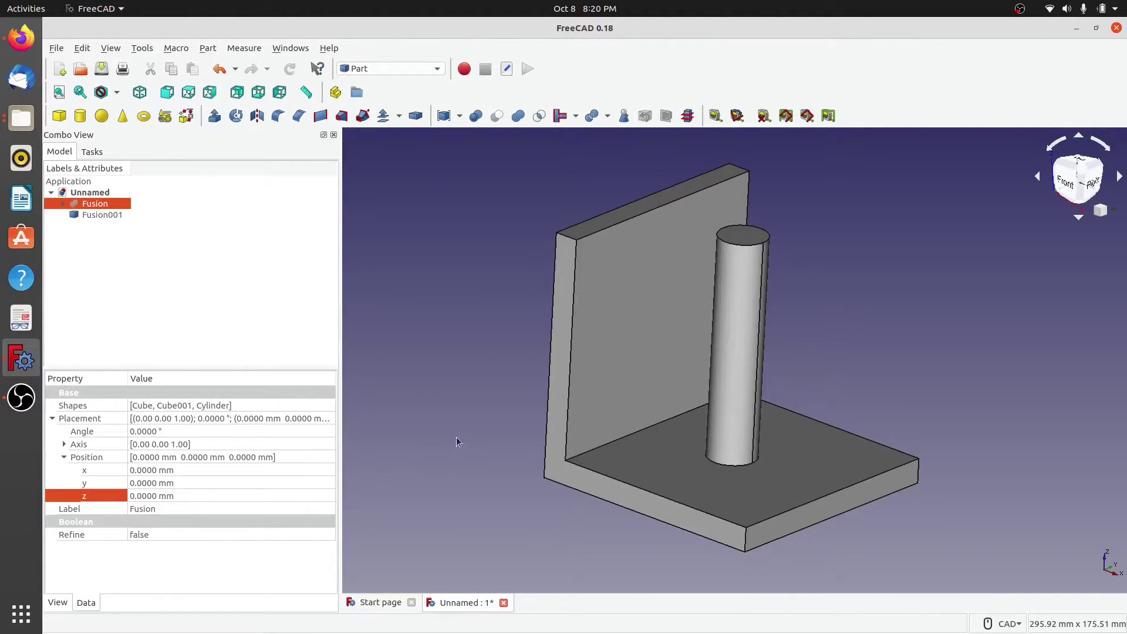
pyautogui.click(93, 215)
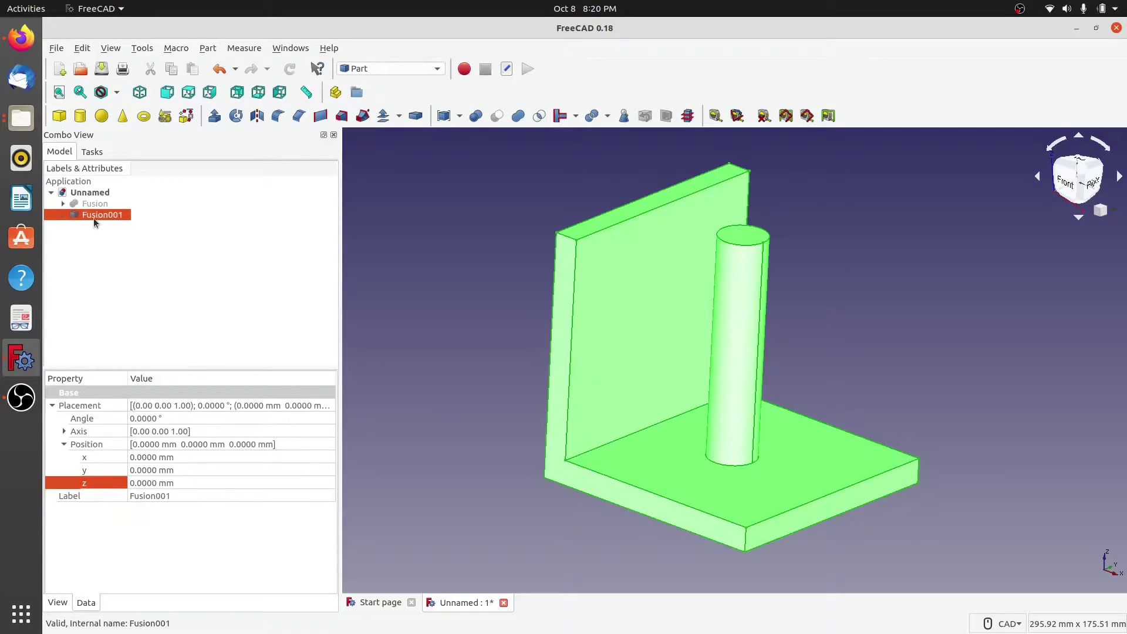
pyautogui.click(429, 483)
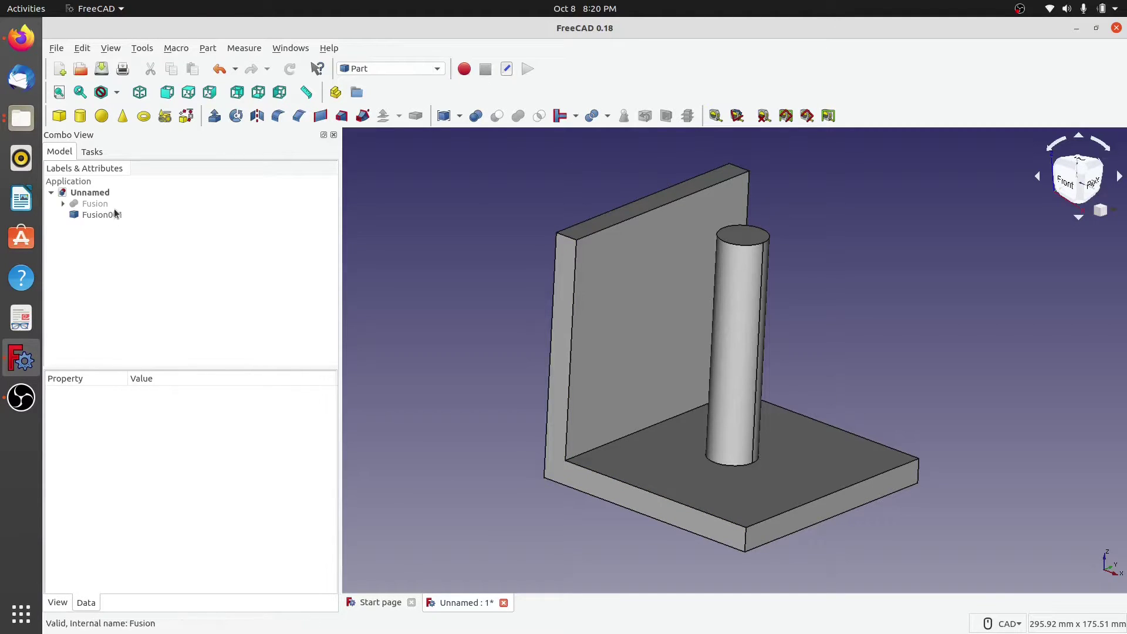
# Hide the original Fusion so only Fusion001 stays visible
pyautogui.click(94, 216)
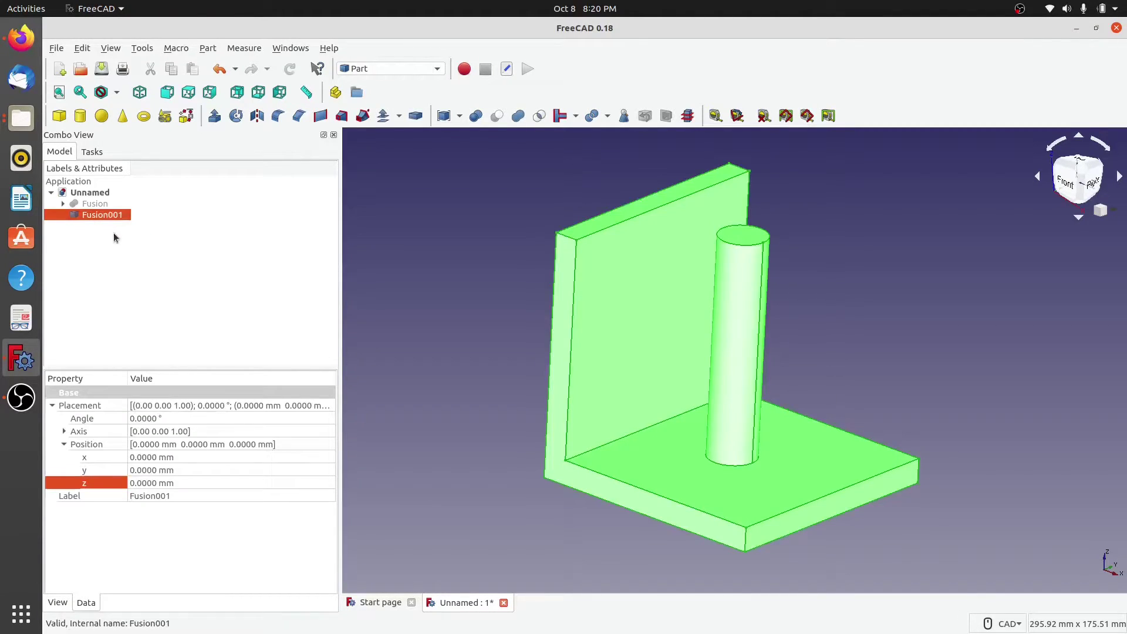
pyautogui.press('space')
pyautogui.click(90, 203)
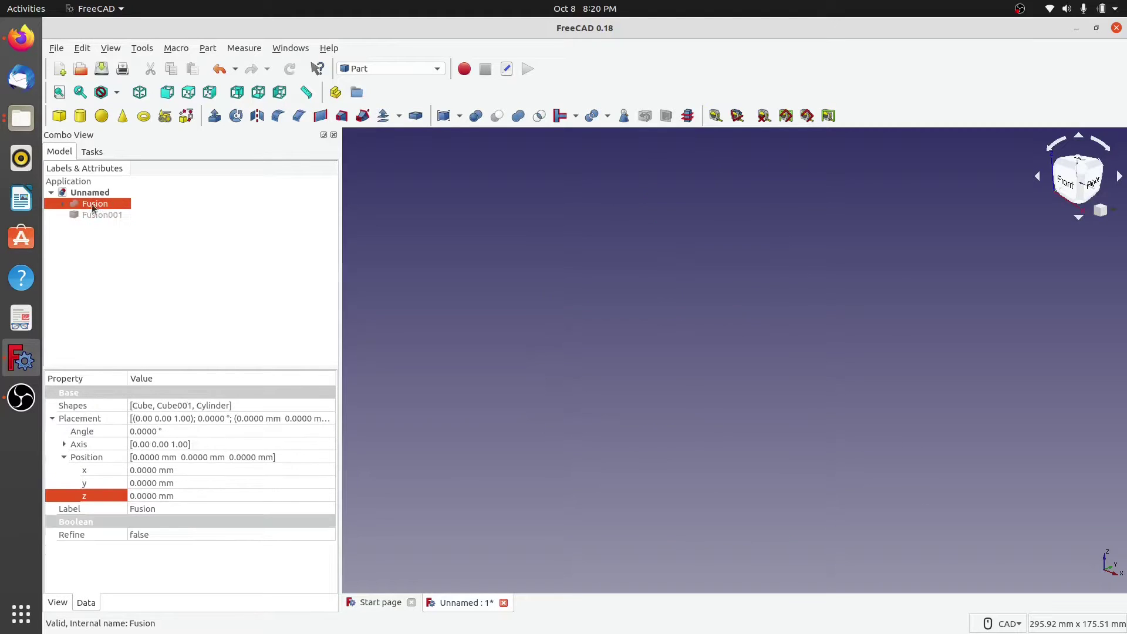
pyautogui.press('space')
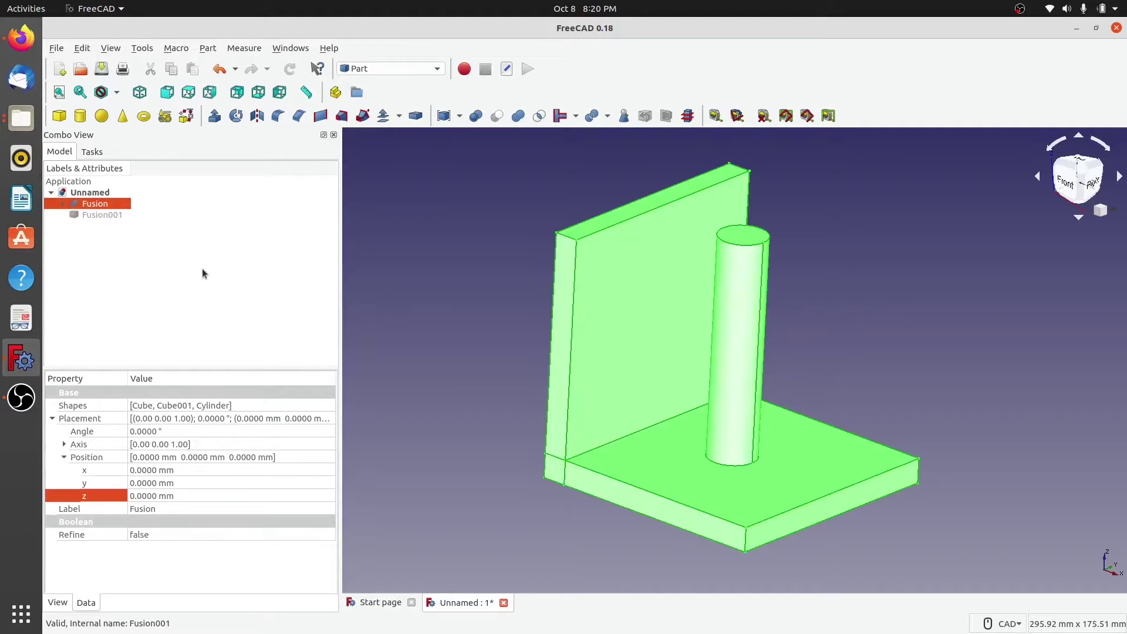
pyautogui.click(514, 473)
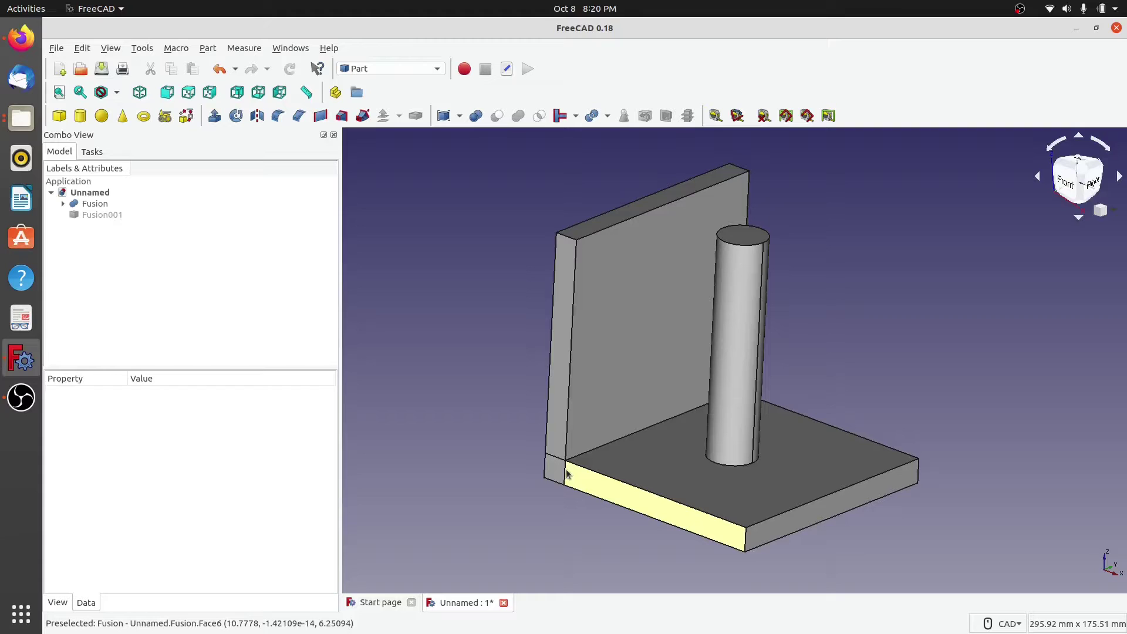
pyautogui.click(93, 203)
pyautogui.press('space')
pyautogui.click(97, 214)
pyautogui.press('space')
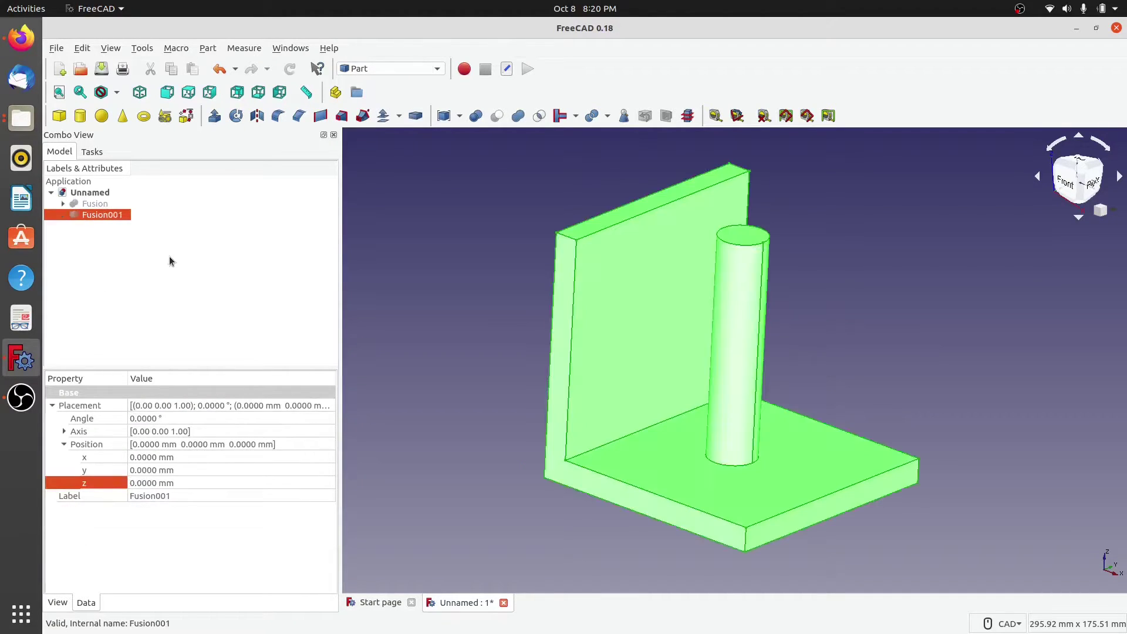
pyautogui.click(449, 384)
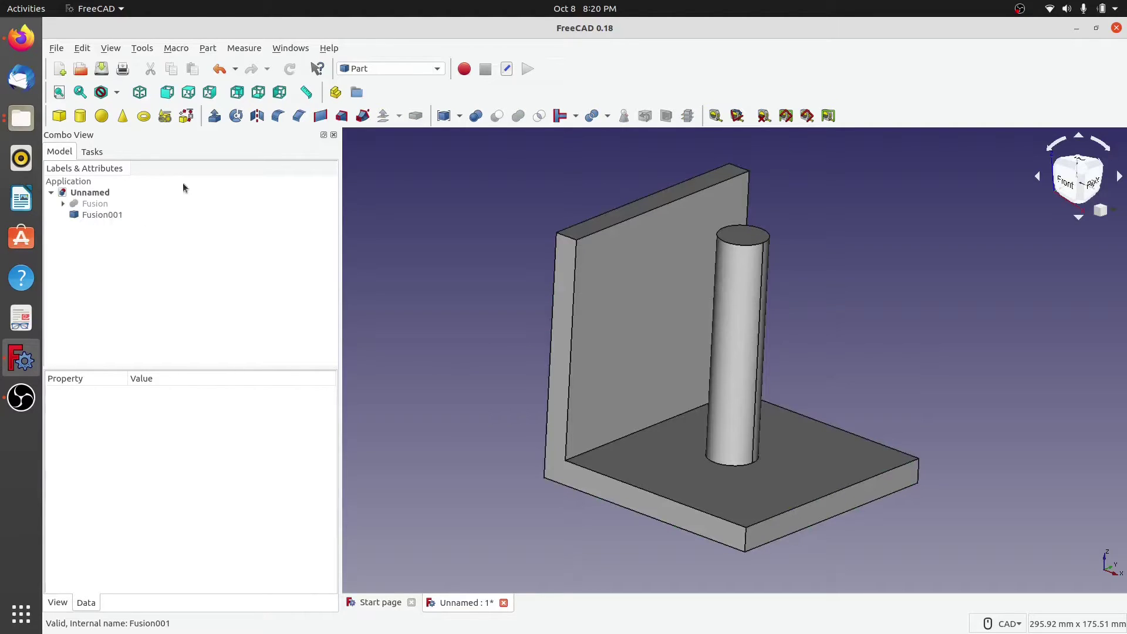
pyautogui.click(277, 116)
# Fillet Fusion001's wall vertical front edge and two top edges at 3 mm
pyautogui.click(205, 243)
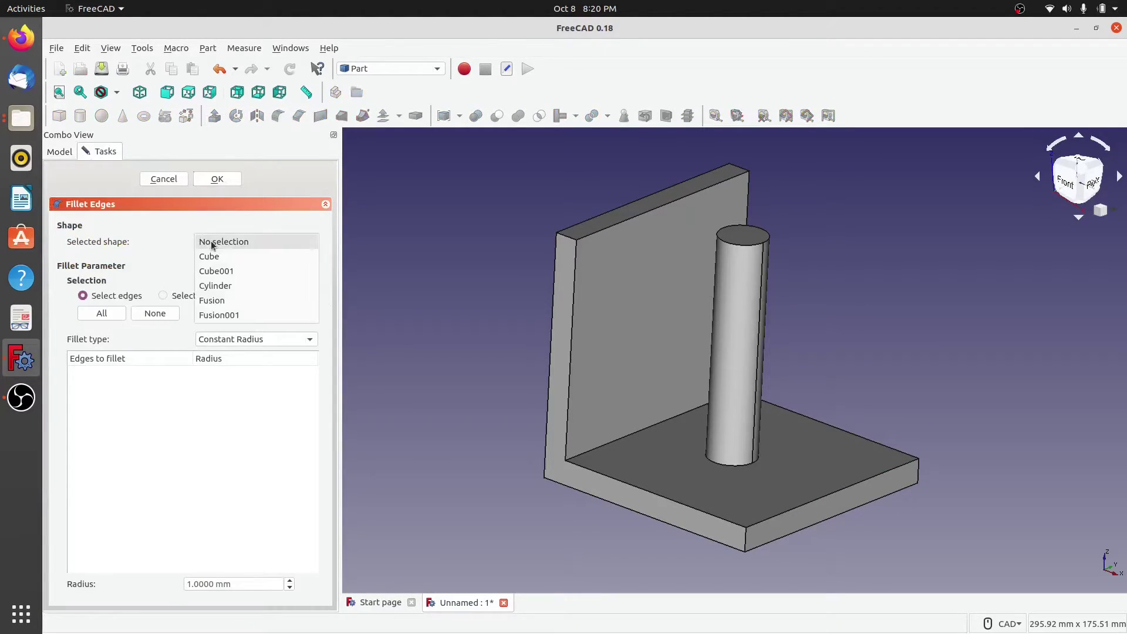
pyautogui.click(221, 315)
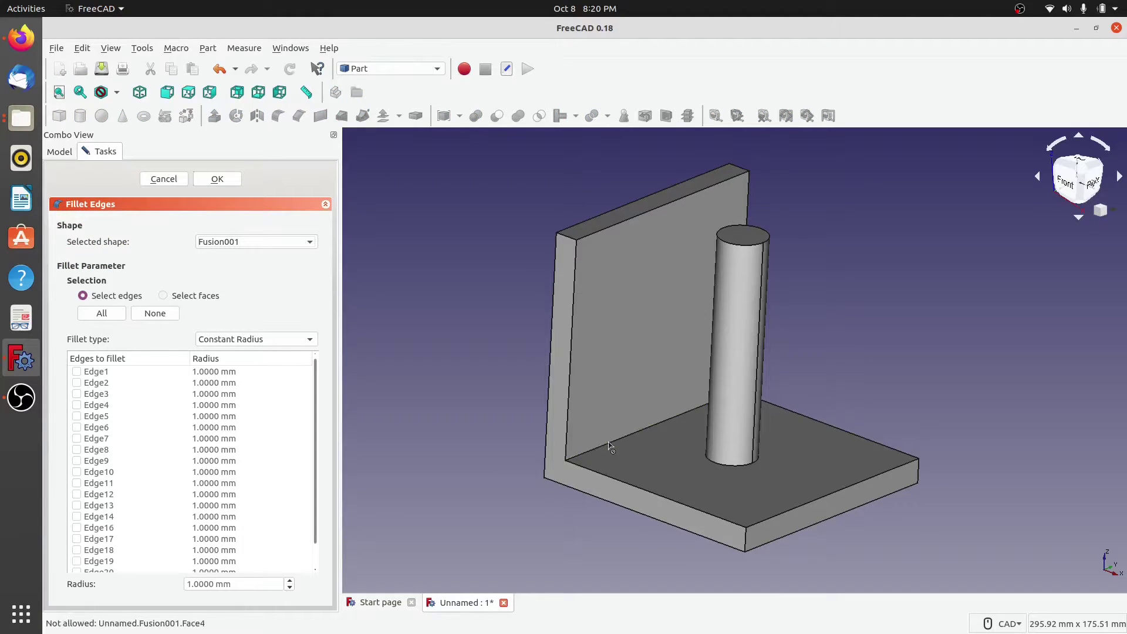
pyautogui.click(567, 426)
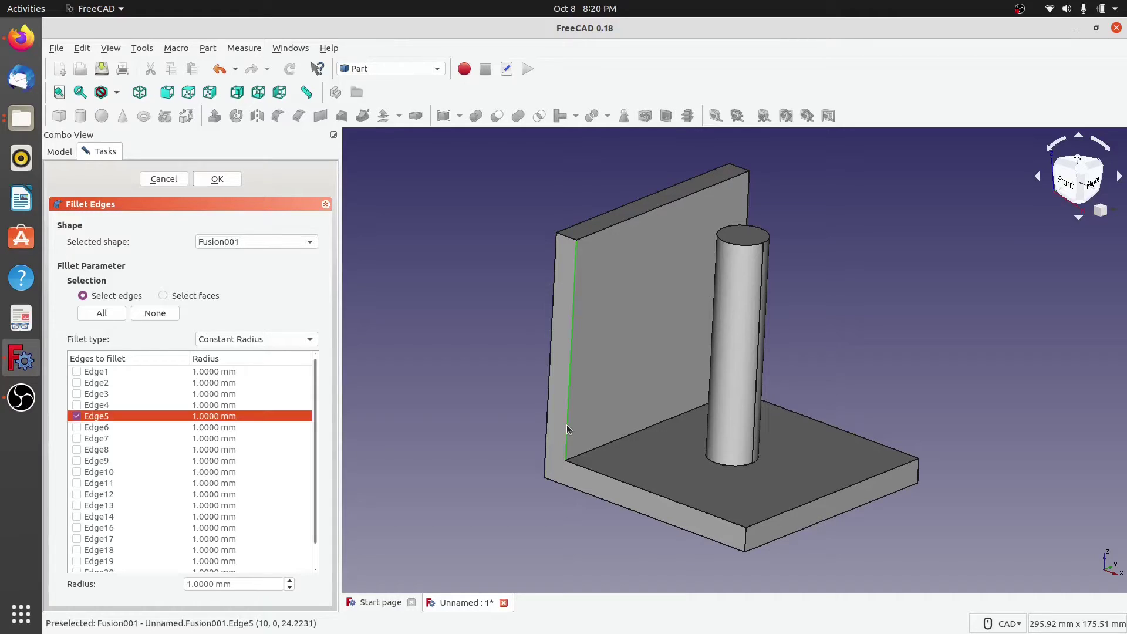
pyautogui.click(593, 452)
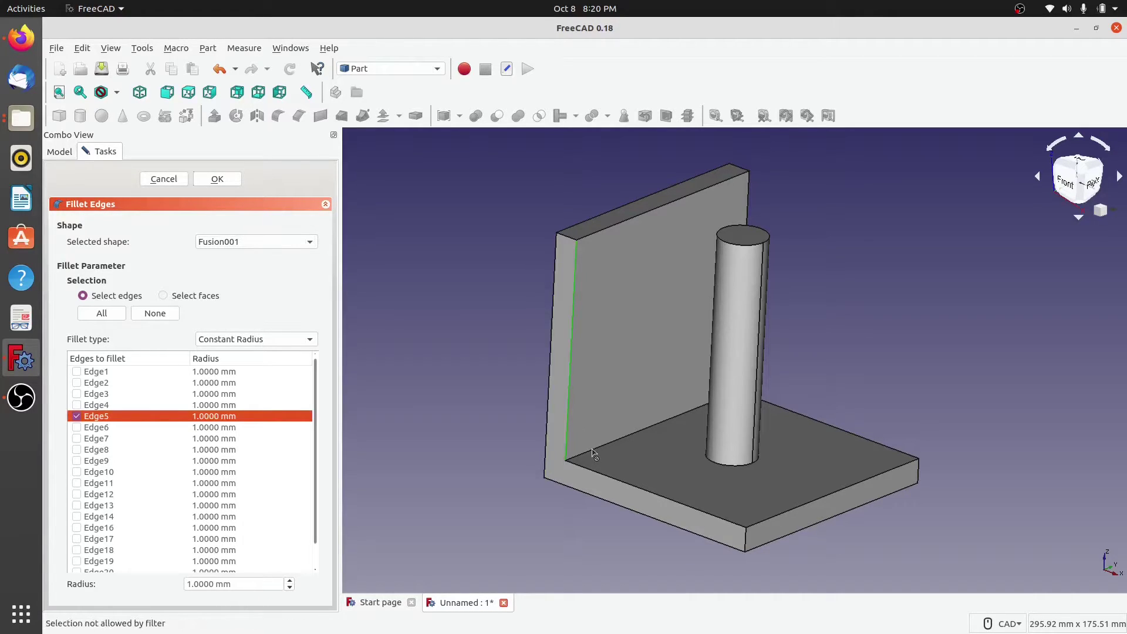
pyautogui.click(573, 240)
pyautogui.click(594, 238)
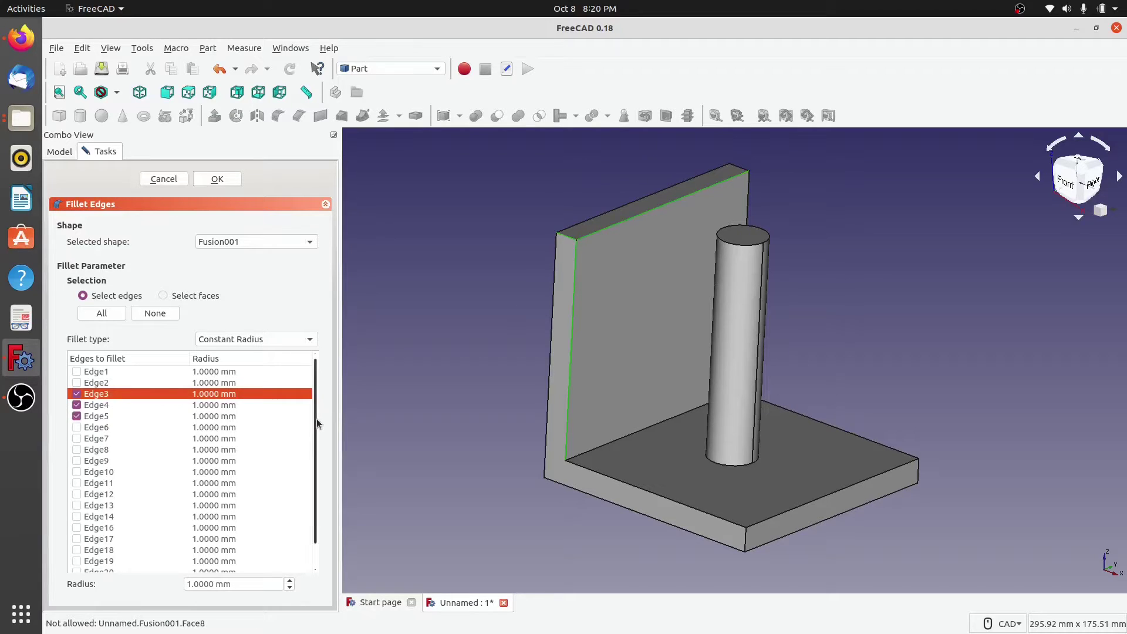
pyautogui.scroll(-1, 317, 422)
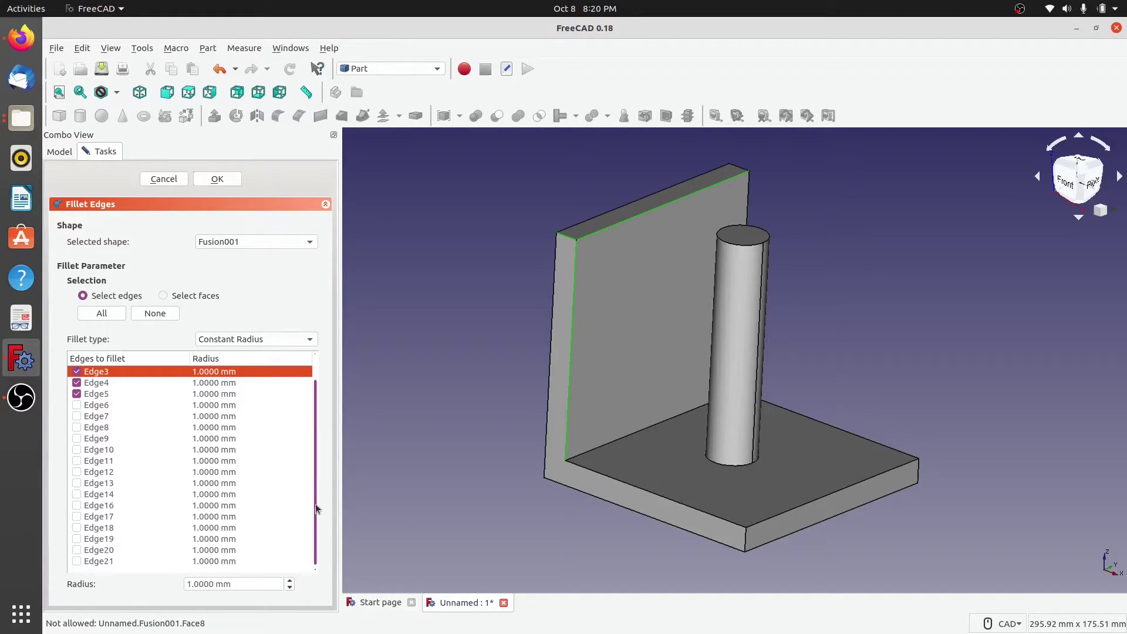
pyautogui.moveTo(189, 583); pyautogui.dragTo(186, 583)
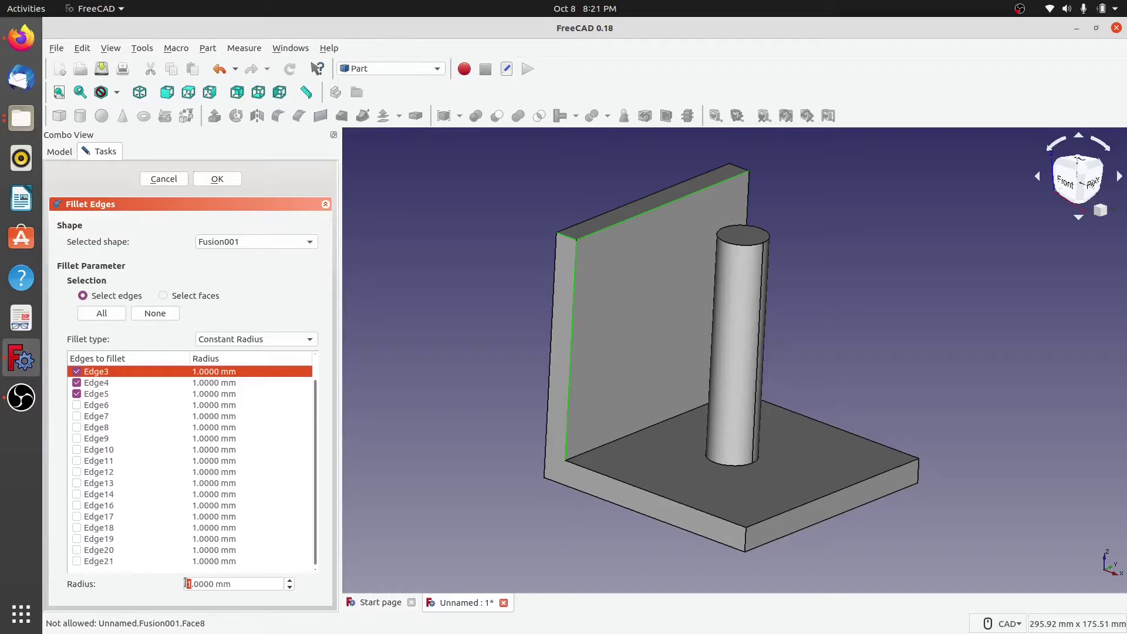
pyautogui.write('3')
pyautogui.click(222, 177)
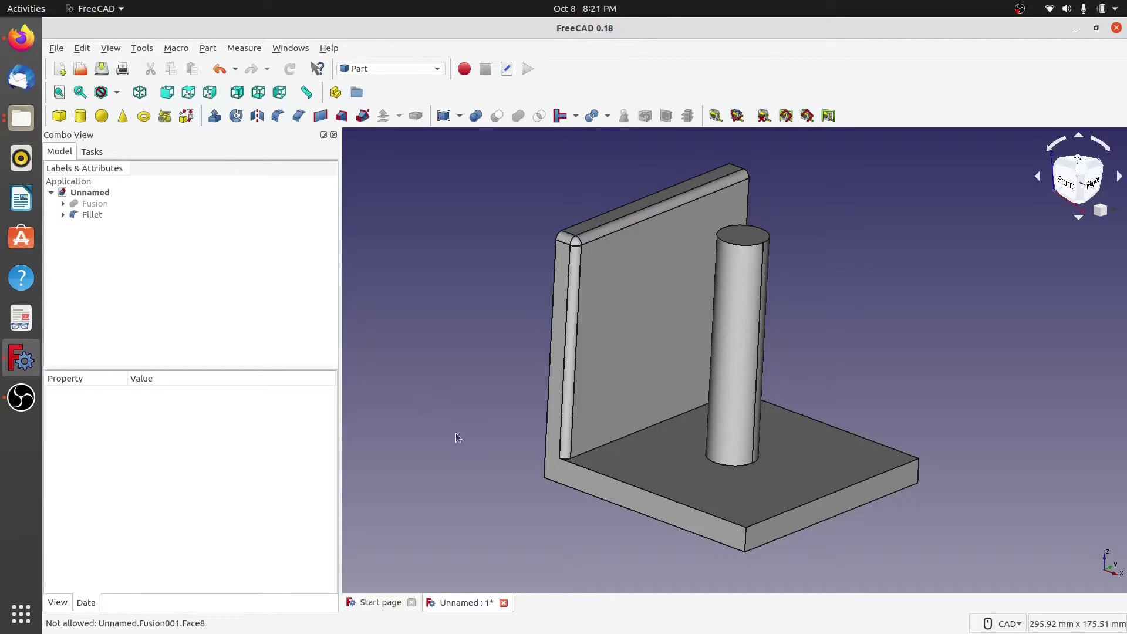
pyautogui.moveTo(467, 402); pyautogui.dragTo(449, 424, button='middle')
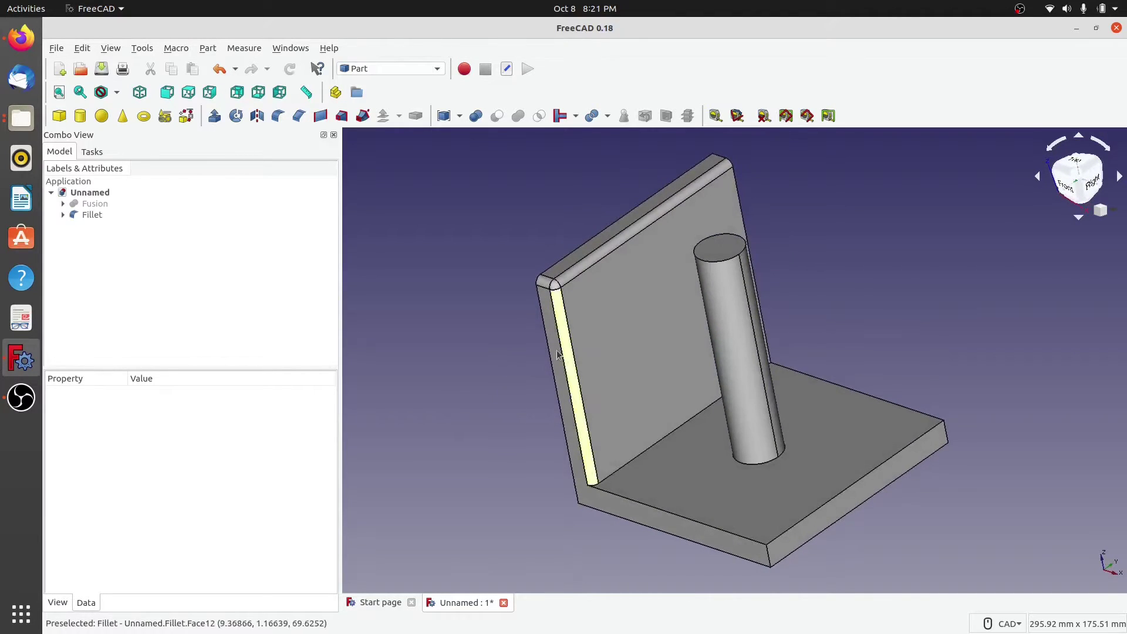
pyautogui.scroll(5, 556, 350)
pyautogui.scroll(-3, 556, 350)
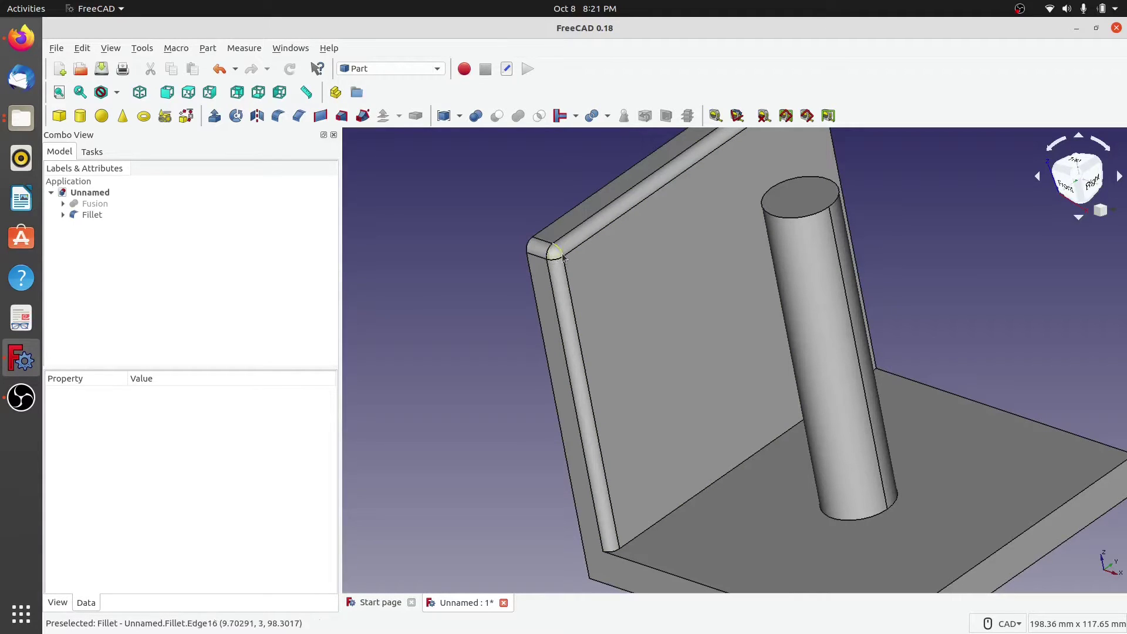
pyautogui.moveTo(500, 528); pyautogui.dragTo(486, 417, button='middle')
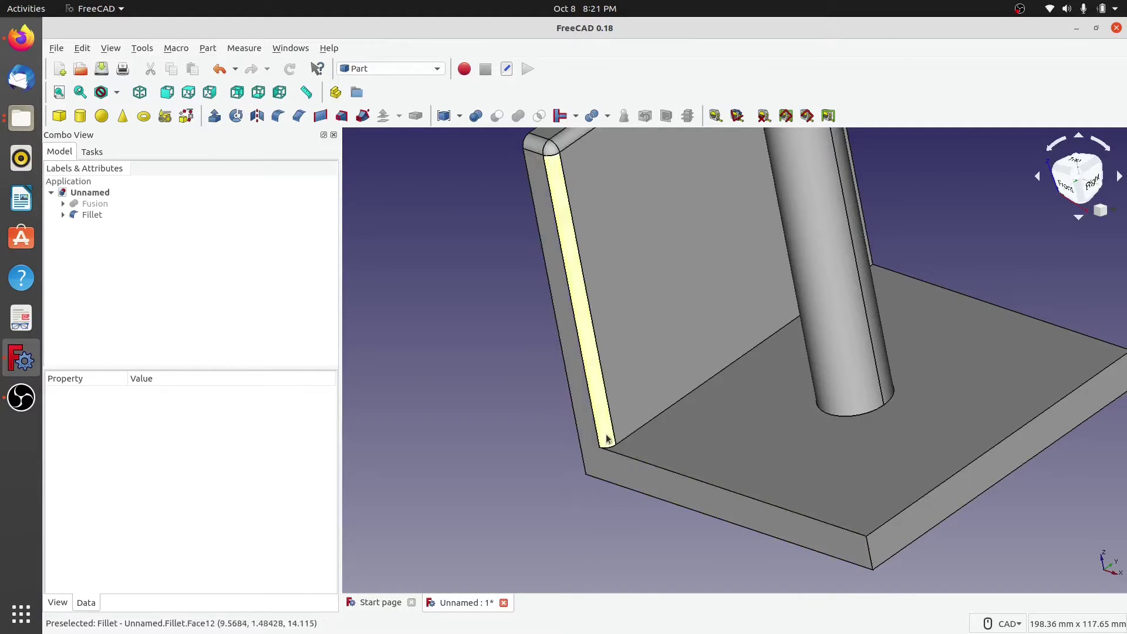
pyautogui.scroll(-4, 488, 427)
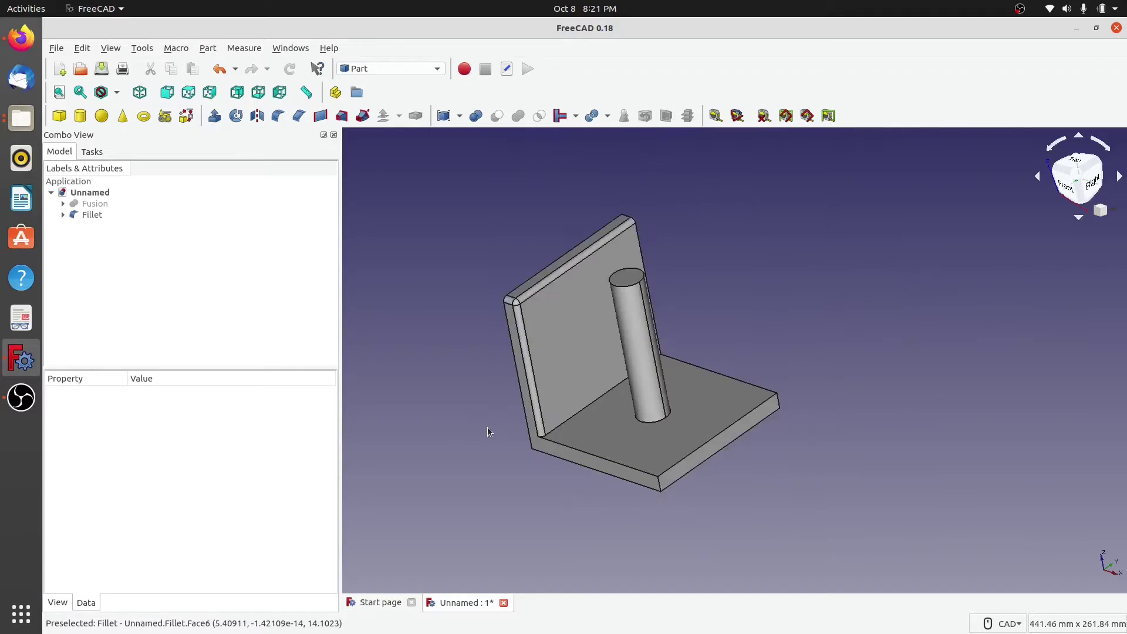
pyautogui.scroll(2, 508, 392)
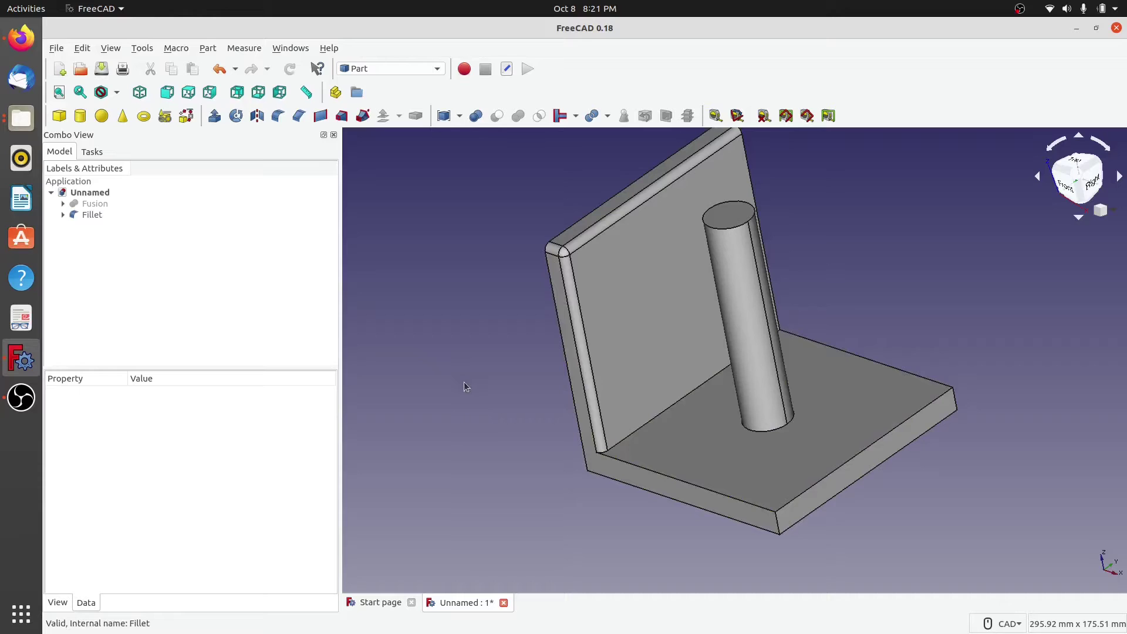
pyautogui.click(93, 216)
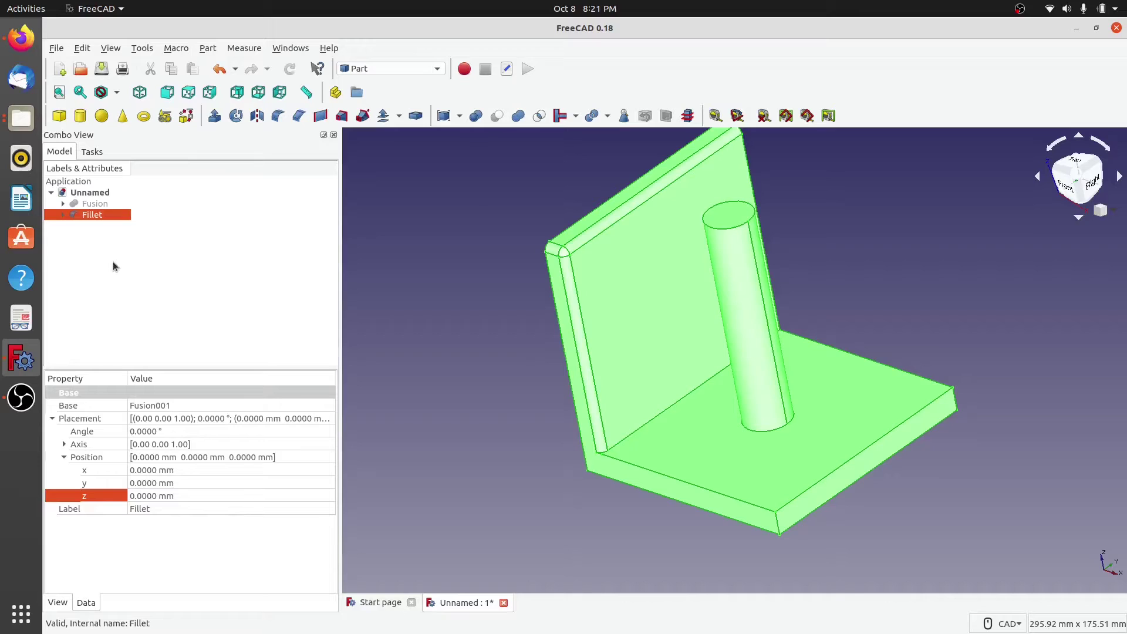
# Add base edges Edge13, Edge8, Edge9, Edge10, Edge12 and wall edge Edge6 to the fillet
pyautogui.doubleClick(92, 217)
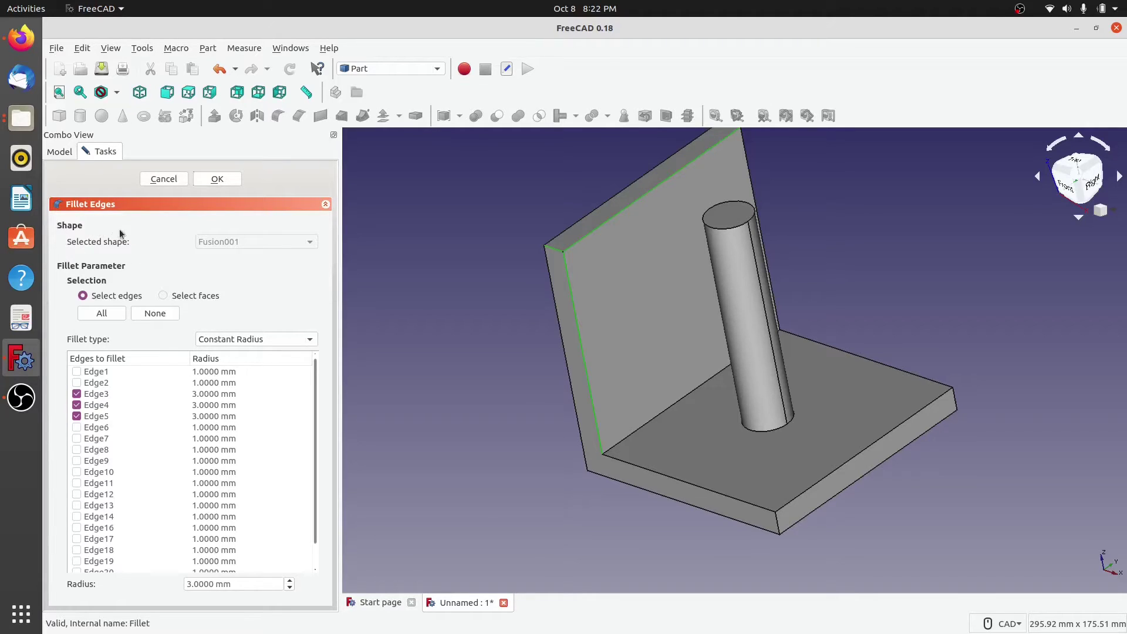
pyautogui.click(629, 467)
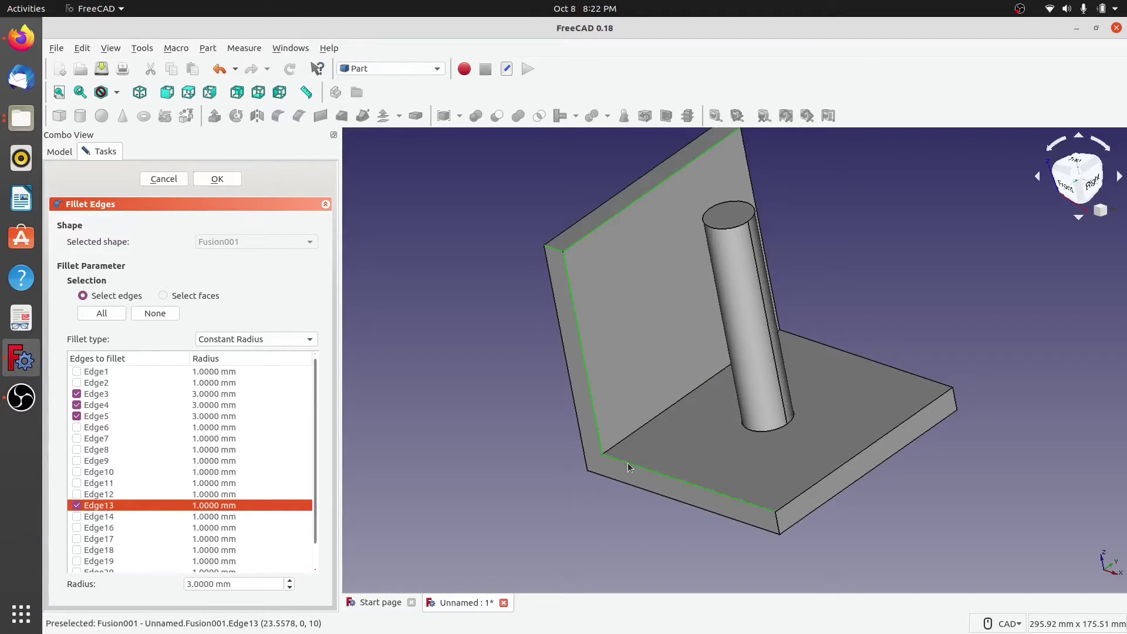
pyautogui.click(777, 521)
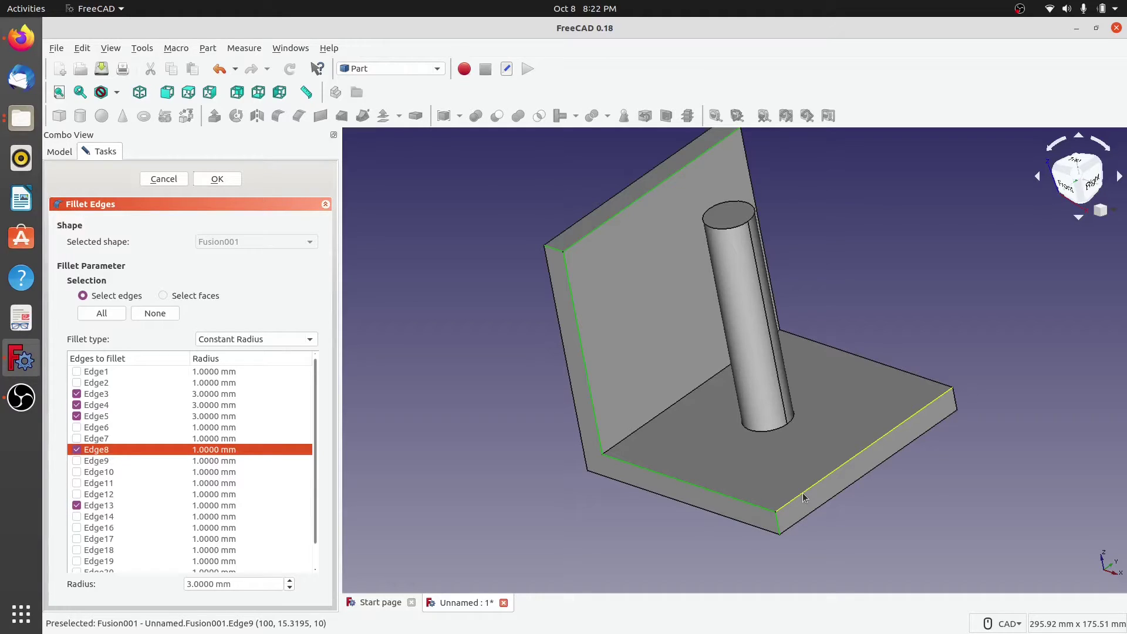
pyautogui.click(802, 492)
pyautogui.click(954, 401)
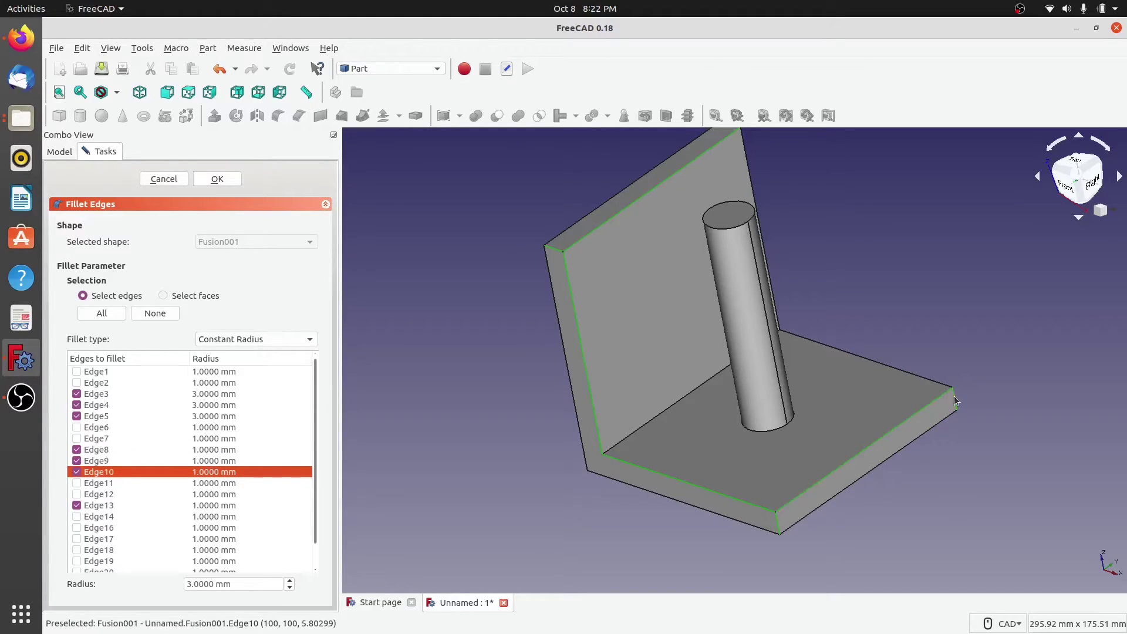
pyautogui.click(913, 374)
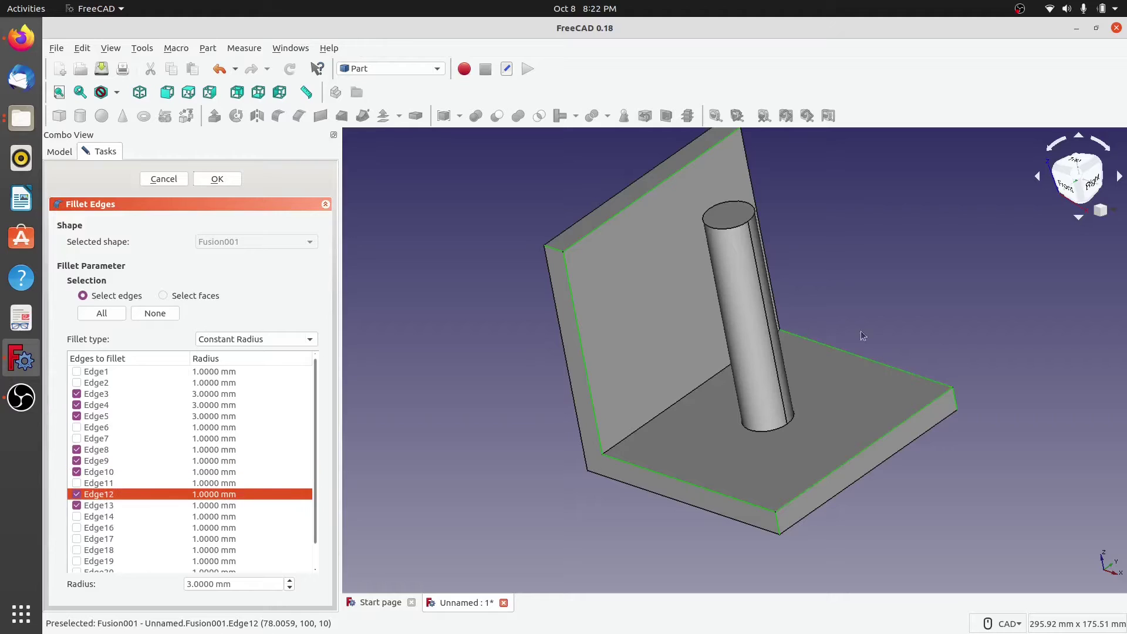
pyautogui.click(749, 158)
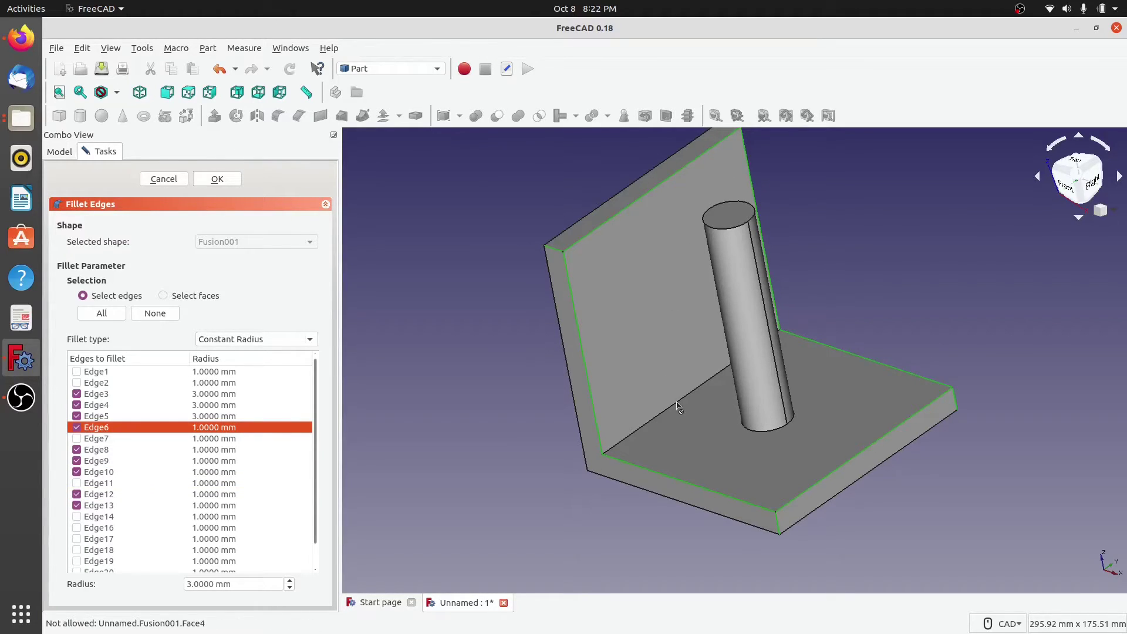
# Add the rear wall edge, leave the wall's outer top edge unchecked, and apply the fillet
pyautogui.moveTo(901, 461); pyautogui.dragTo(641, 475, button='middle')
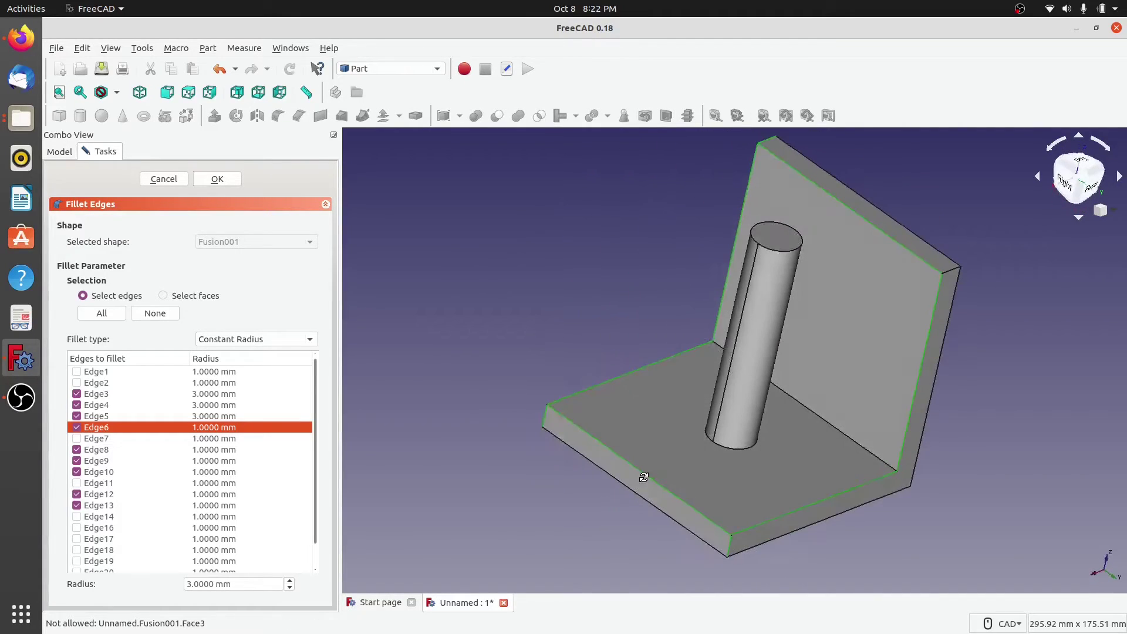
pyautogui.moveTo(960, 423); pyautogui.dragTo(875, 441, button='middle')
pyautogui.click(893, 344)
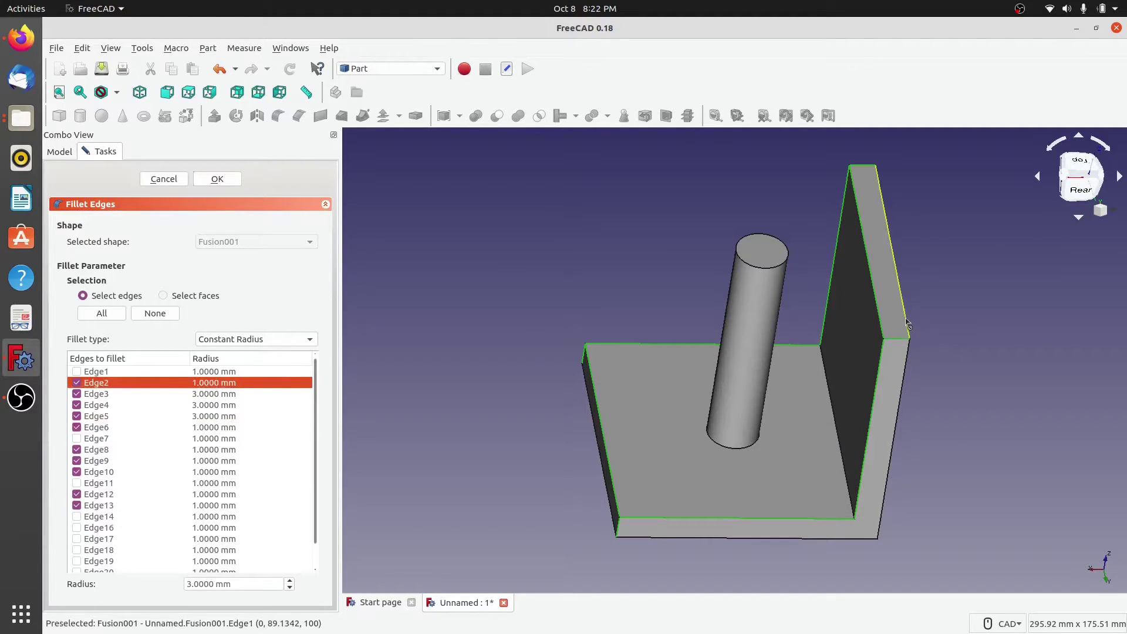
pyautogui.click(906, 325)
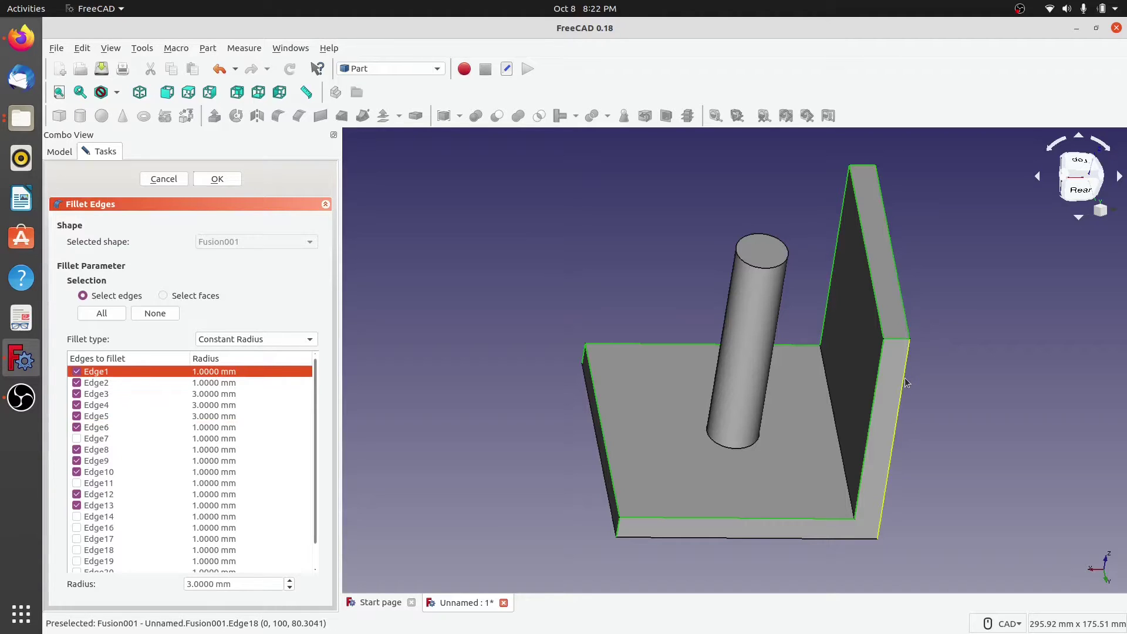
pyautogui.moveTo(974, 423); pyautogui.dragTo(920, 443, button='middle')
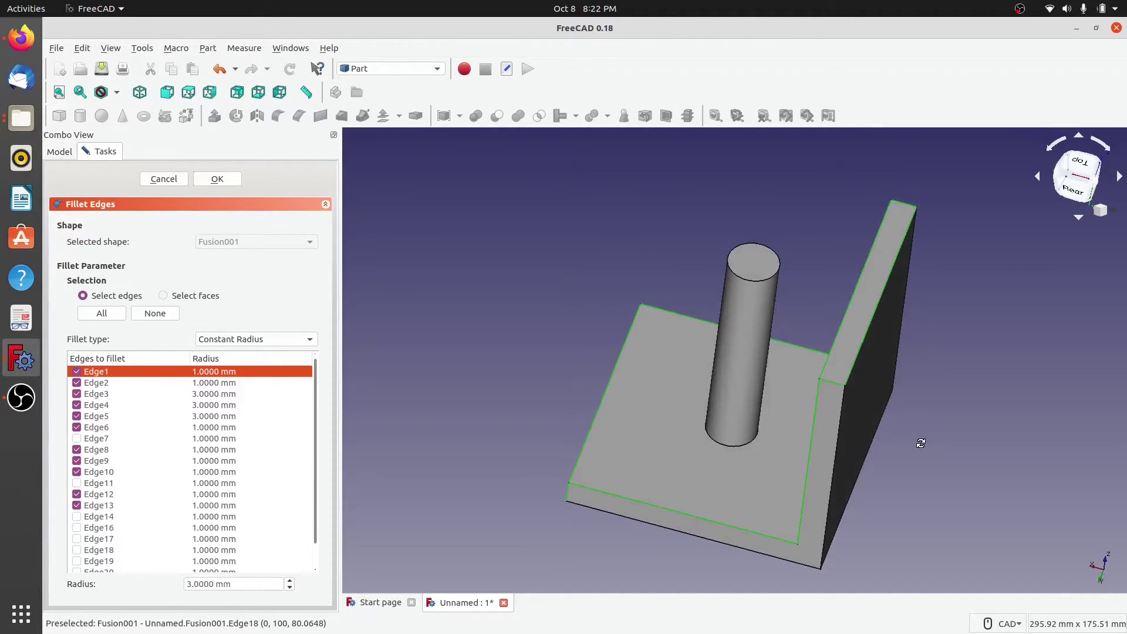
pyautogui.click(860, 345)
pyautogui.moveTo(526, 450); pyautogui.dragTo(923, 475, button='middle')
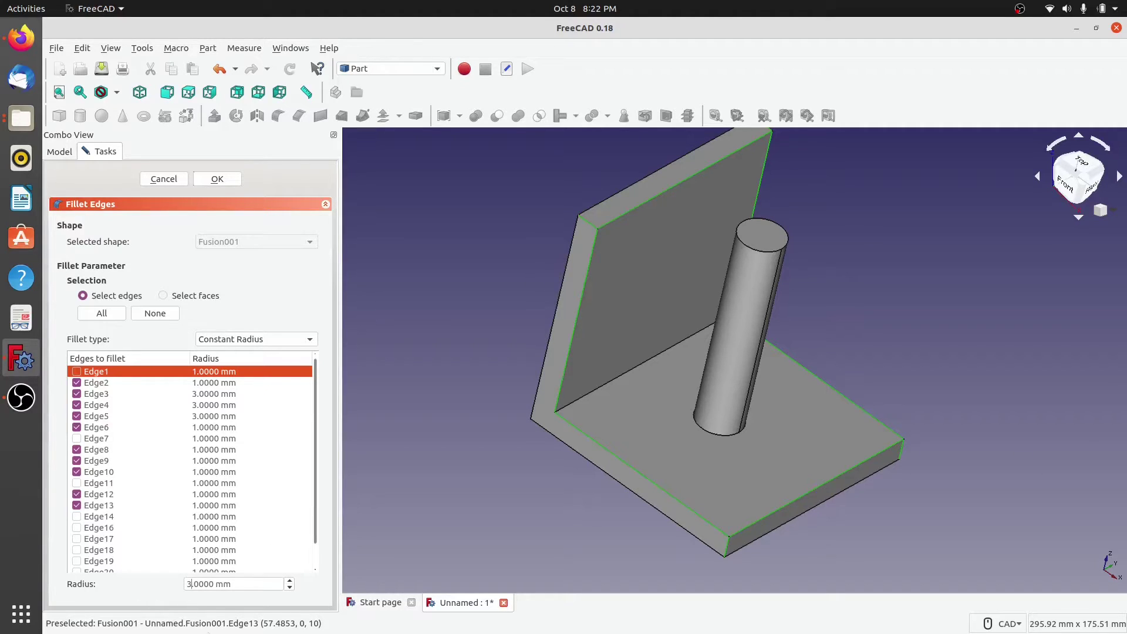
pyautogui.press('Return')
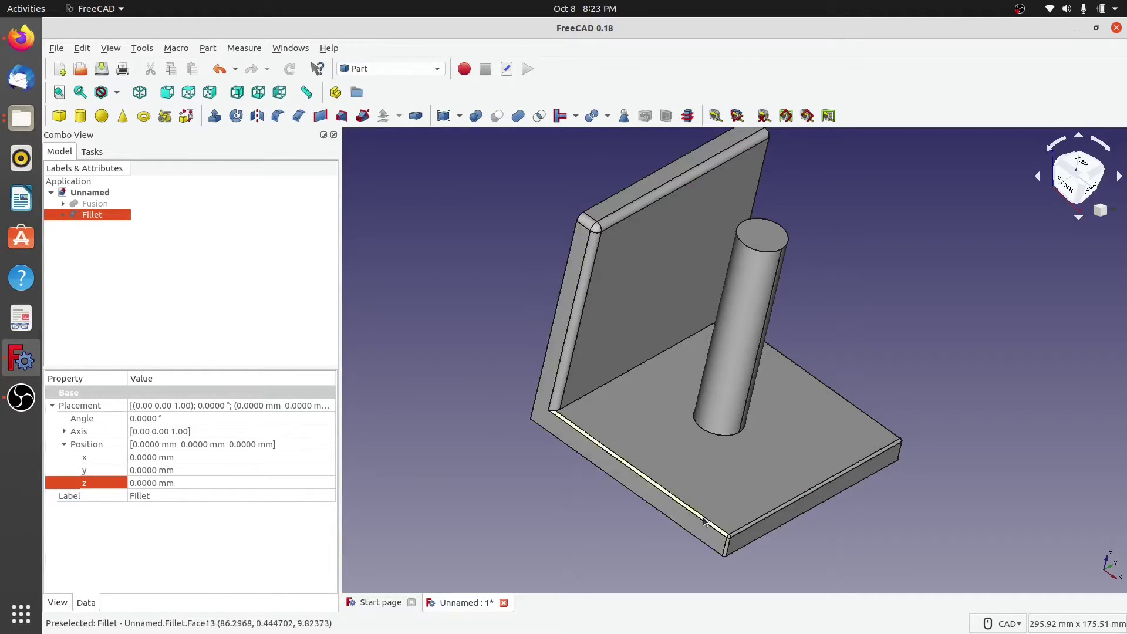
# Change the Fillet's radius to the larger value for all its edges
pyautogui.doubleClick(87, 215)
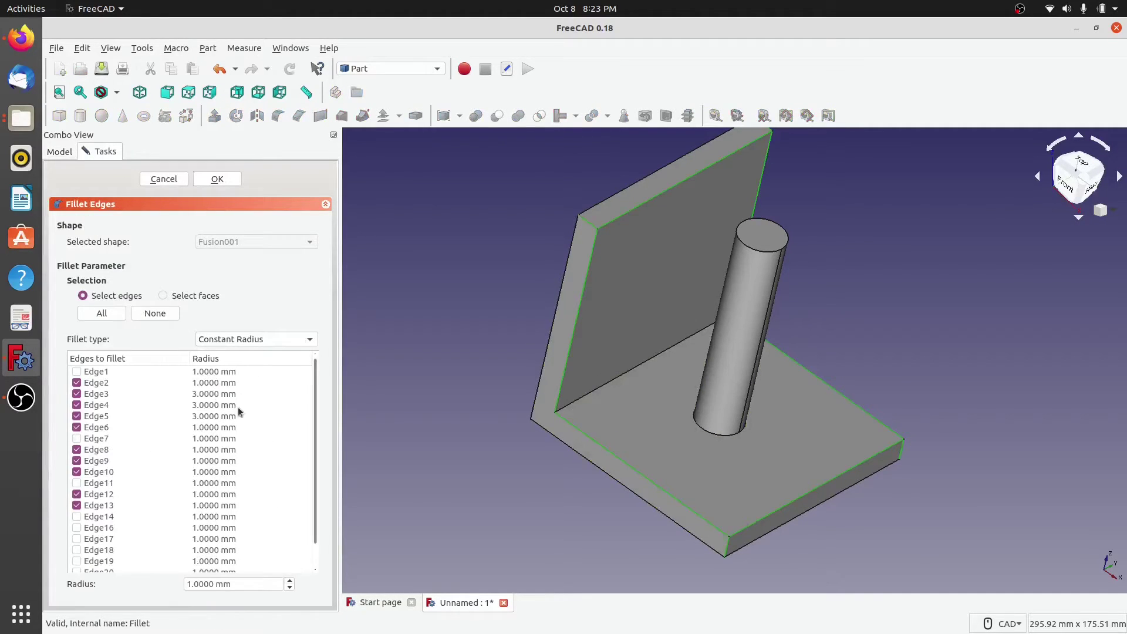
pyautogui.moveTo(315, 443); pyautogui.dragTo(323, 485)
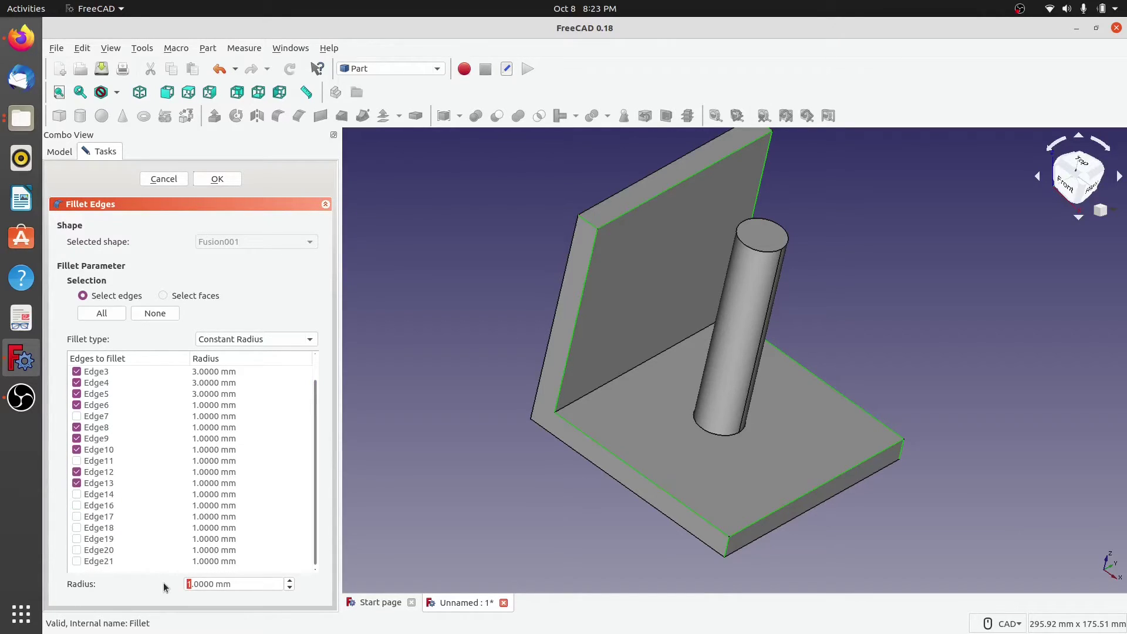
pyautogui.press('Return')
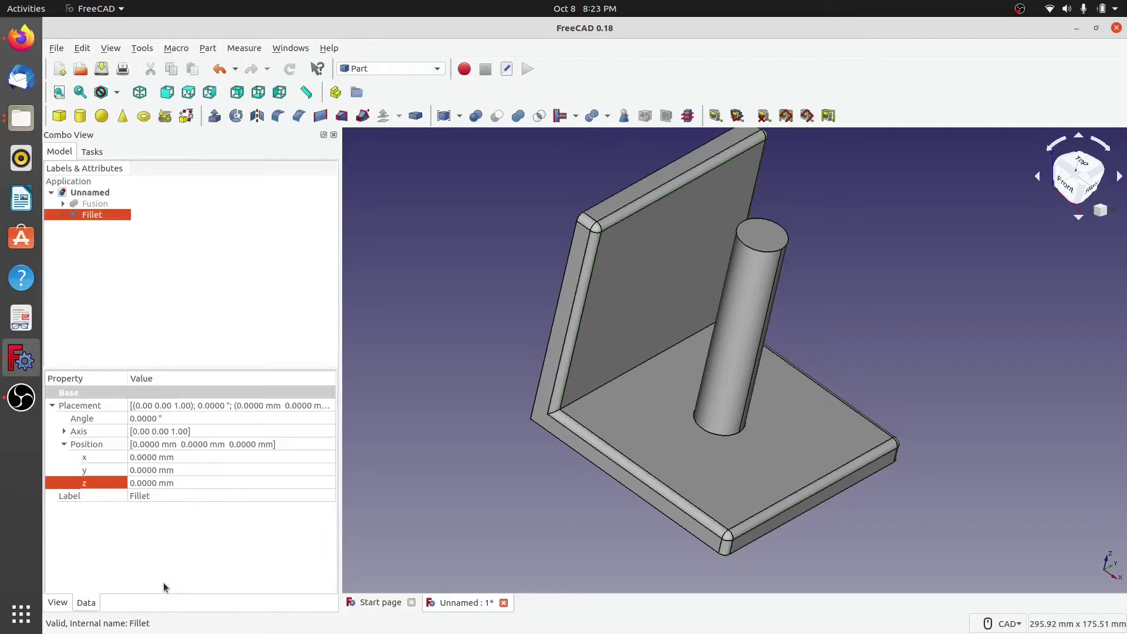
pyautogui.moveTo(671, 499); pyautogui.dragTo(872, 434, button='middle')
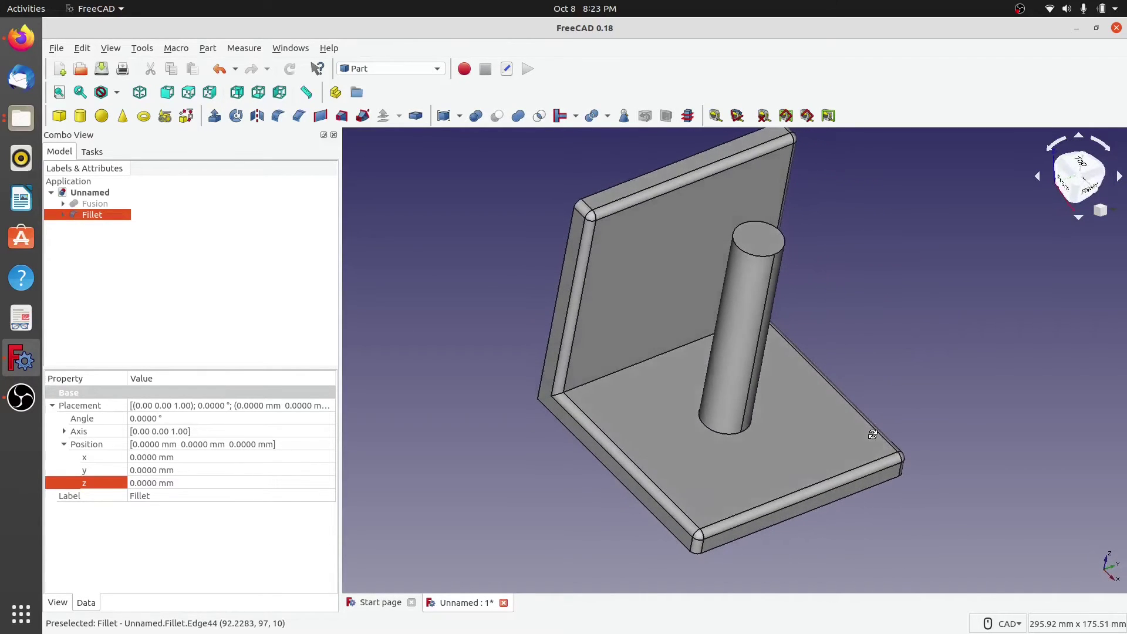
pyautogui.click(713, 433)
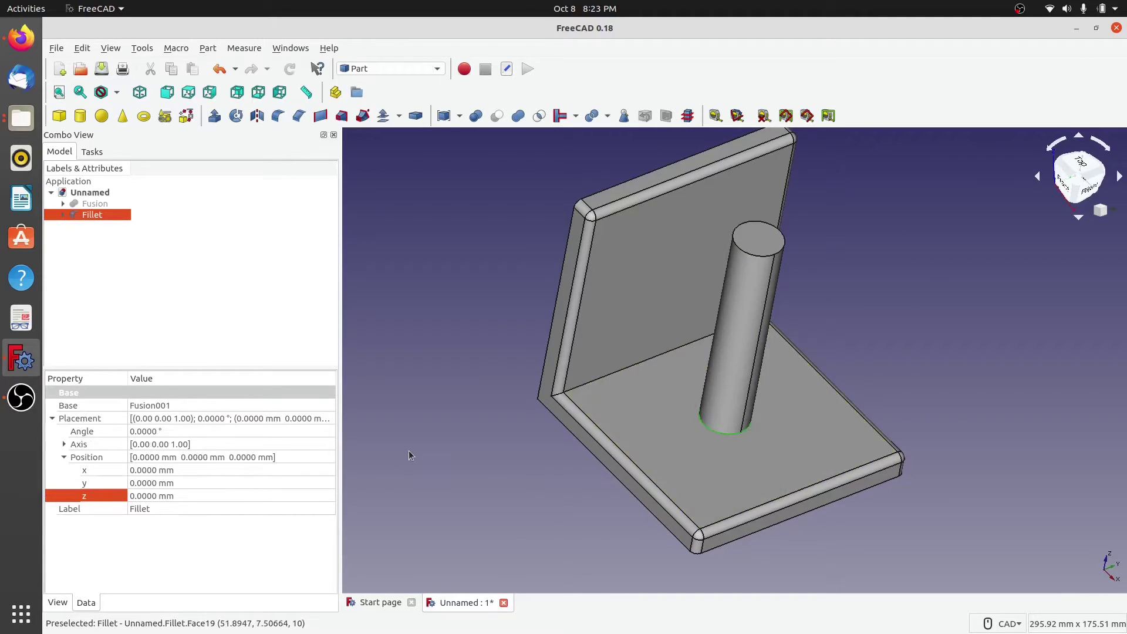
# Add the cylinder's bottom edge Edge14 to the Fillet and apply it
pyautogui.doubleClick(79, 215)
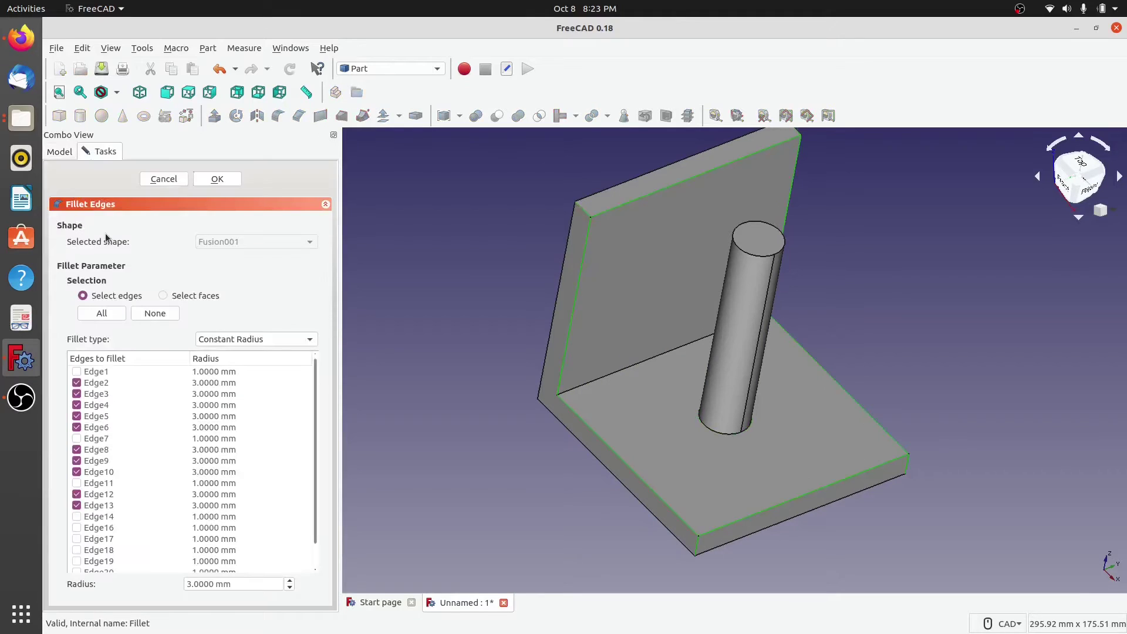
pyautogui.click(714, 434)
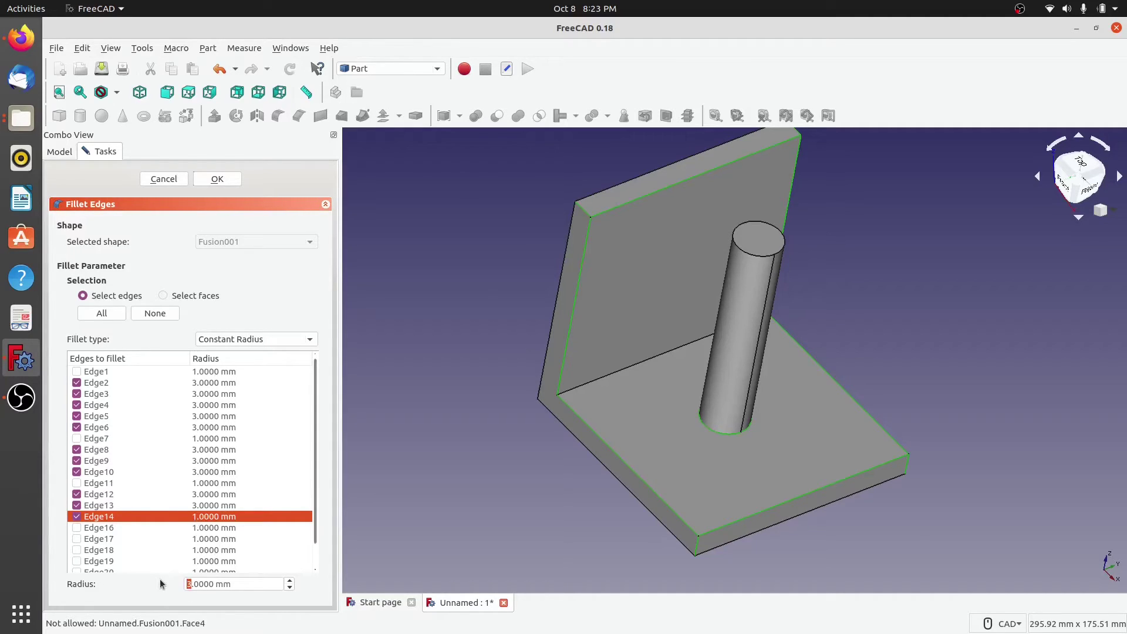
pyautogui.press('Tab')
pyautogui.click(189, 584)
pyautogui.press('Return')
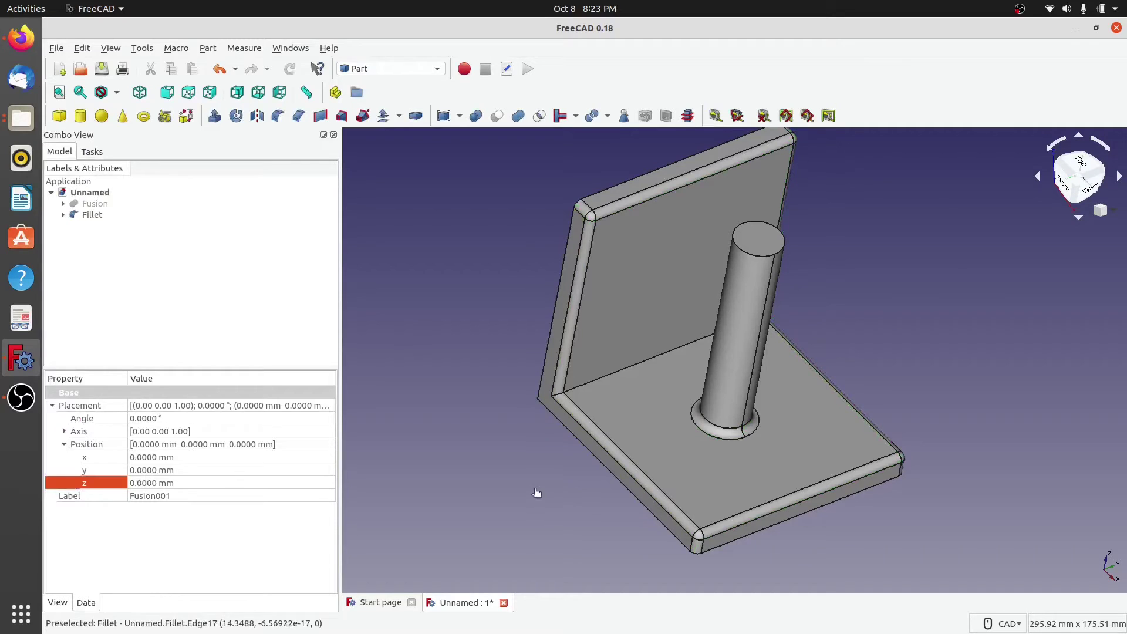
pyautogui.moveTo(811, 470); pyautogui.dragTo(667, 478, button='middle')
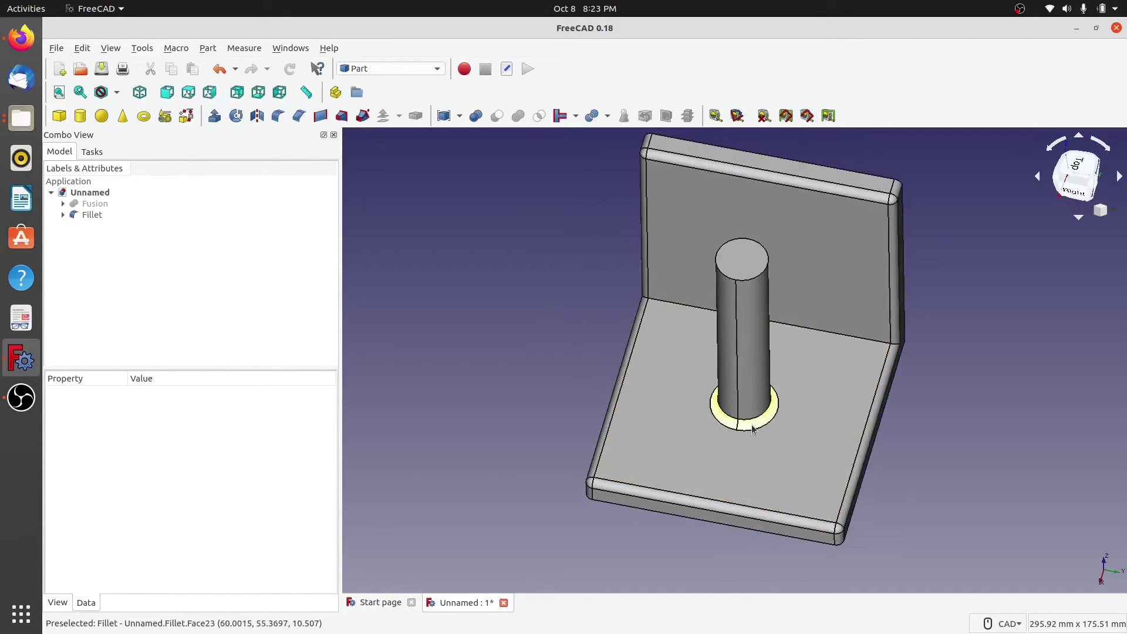
pyautogui.moveTo(438, 412); pyautogui.dragTo(546, 464, button='middle')
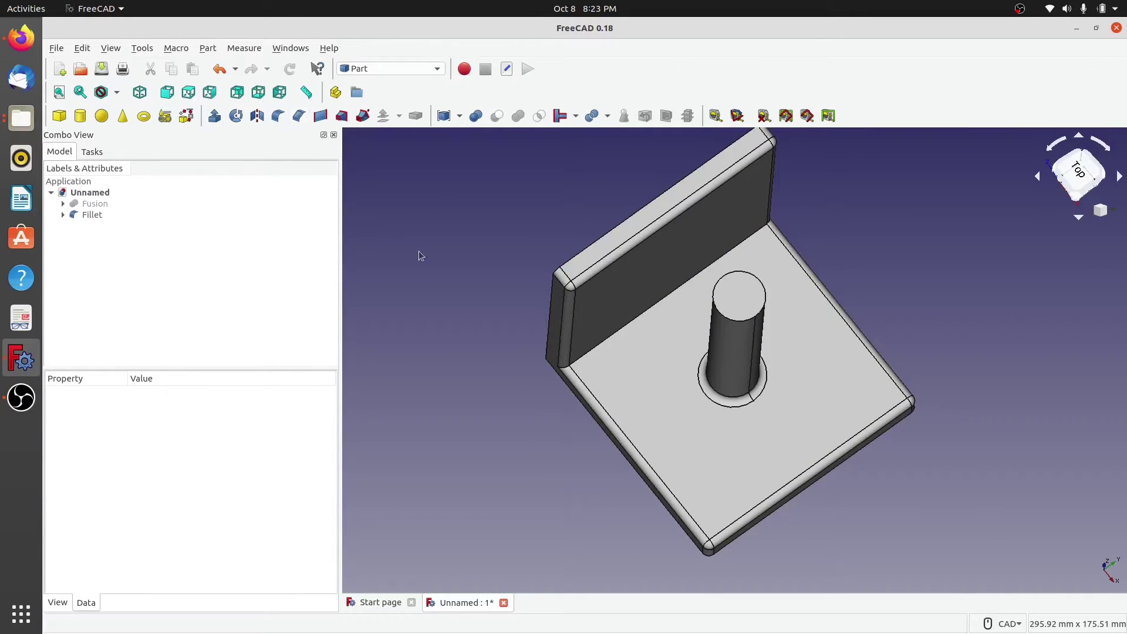
# Set the Fillet's Placement position x to 200 mm
pyautogui.doubleClick(90, 215)
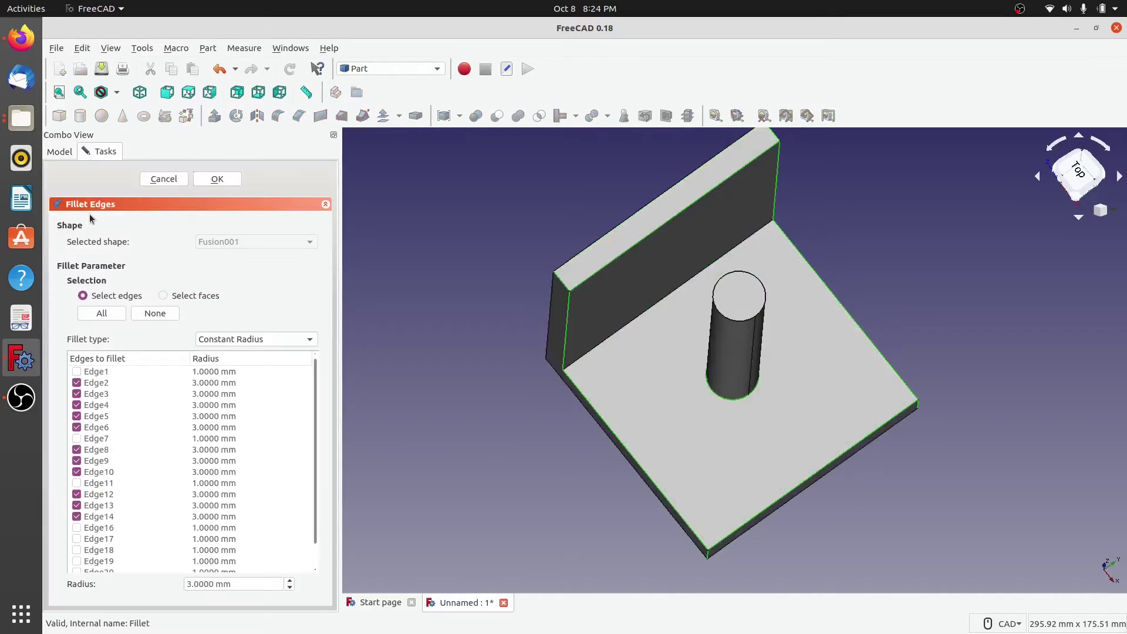
pyautogui.click(216, 179)
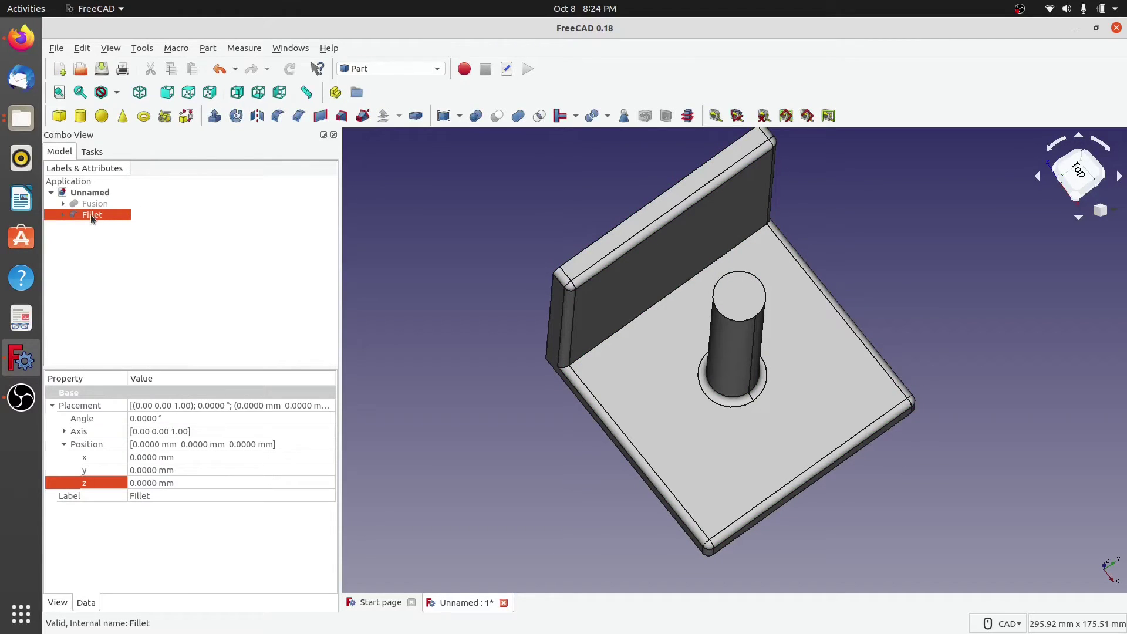
pyautogui.click(188, 456)
pyautogui.write('200')
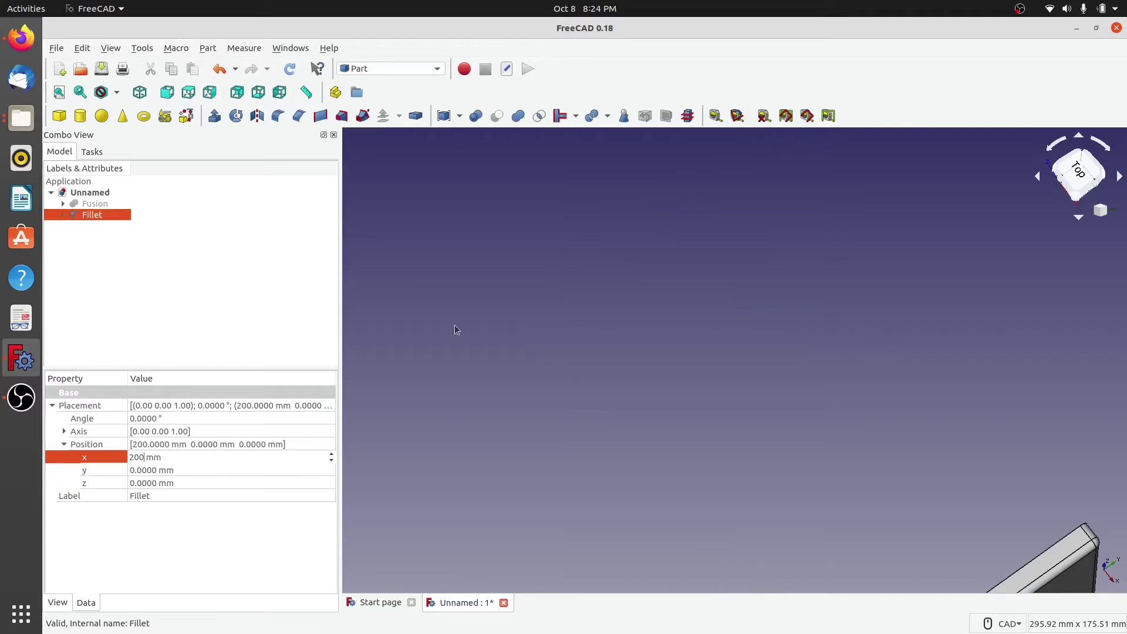
pyautogui.click(669, 444)
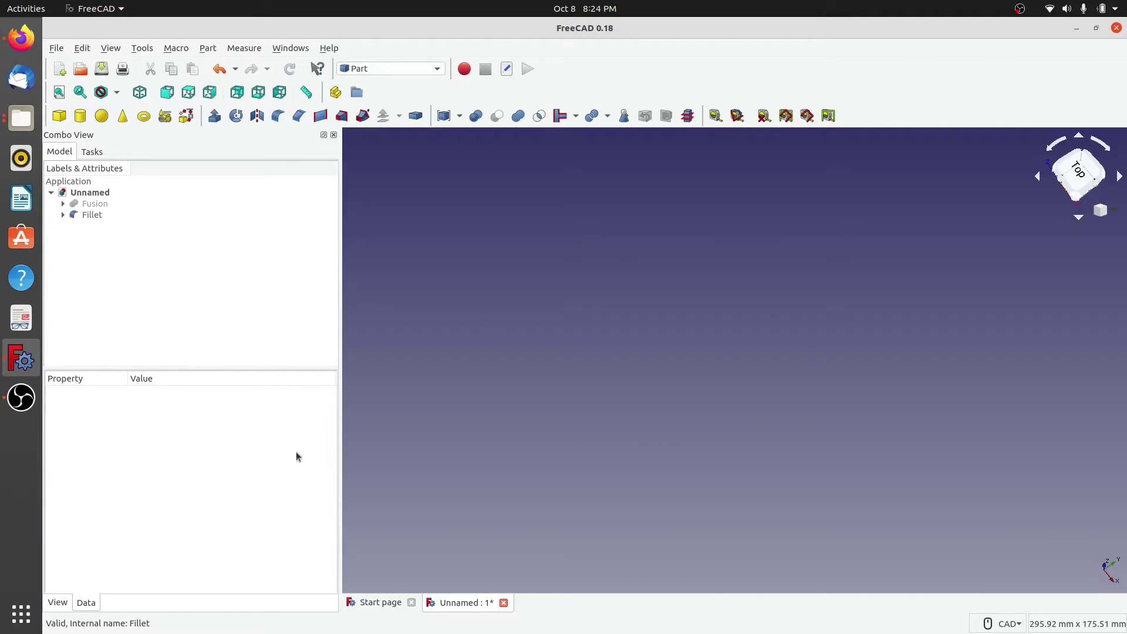
# Unhide the original Fusion and refine it into a new Fusion002 solid
pyautogui.click(92, 205)
pyautogui.press('space')
pyautogui.click(139, 270)
pyautogui.click(93, 203)
pyautogui.click(208, 48)
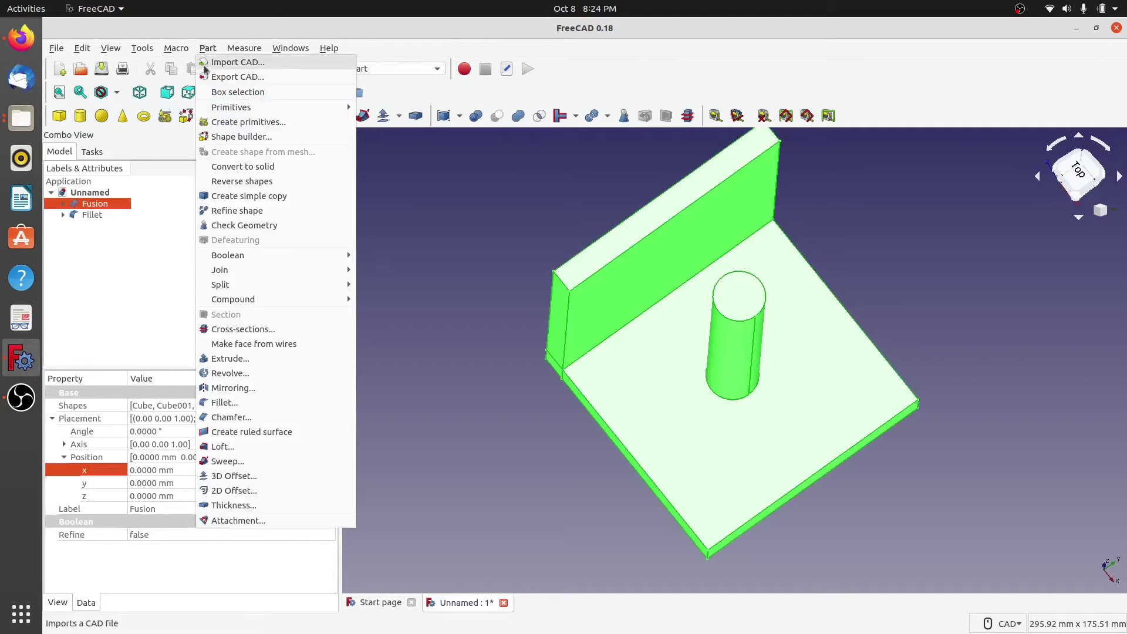
pyautogui.click(238, 211)
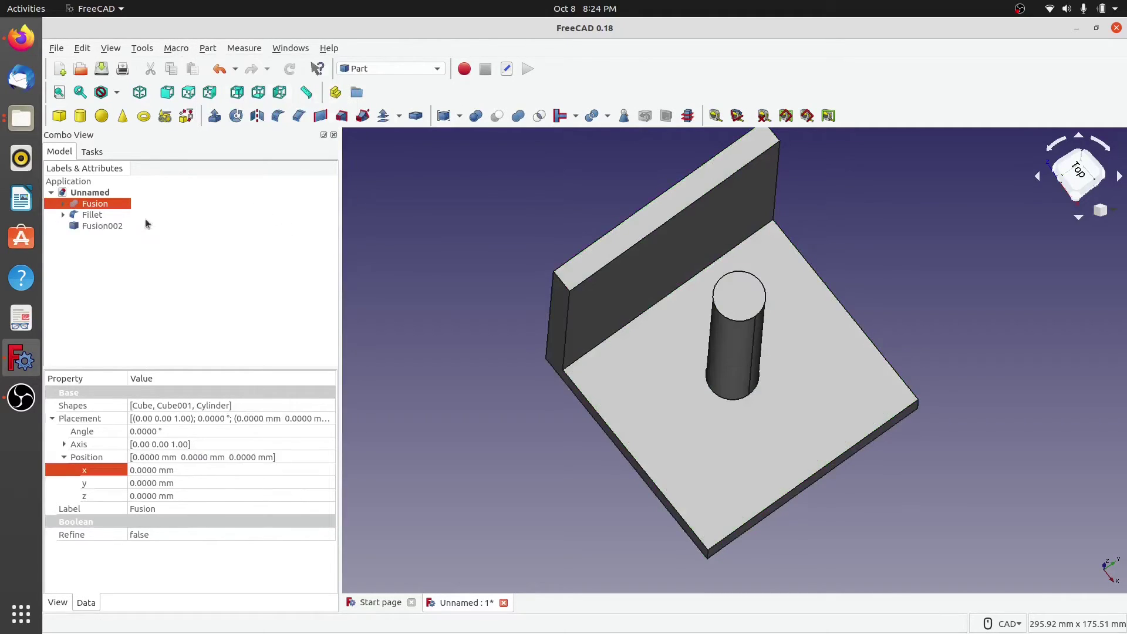
pyautogui.click(103, 227)
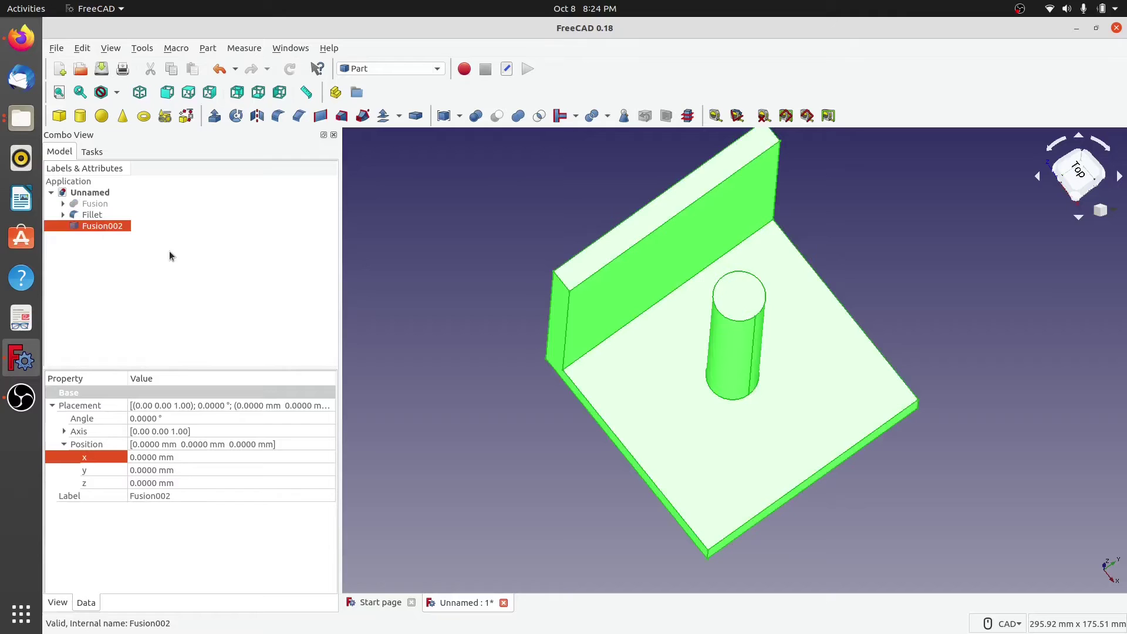
pyautogui.click(557, 452)
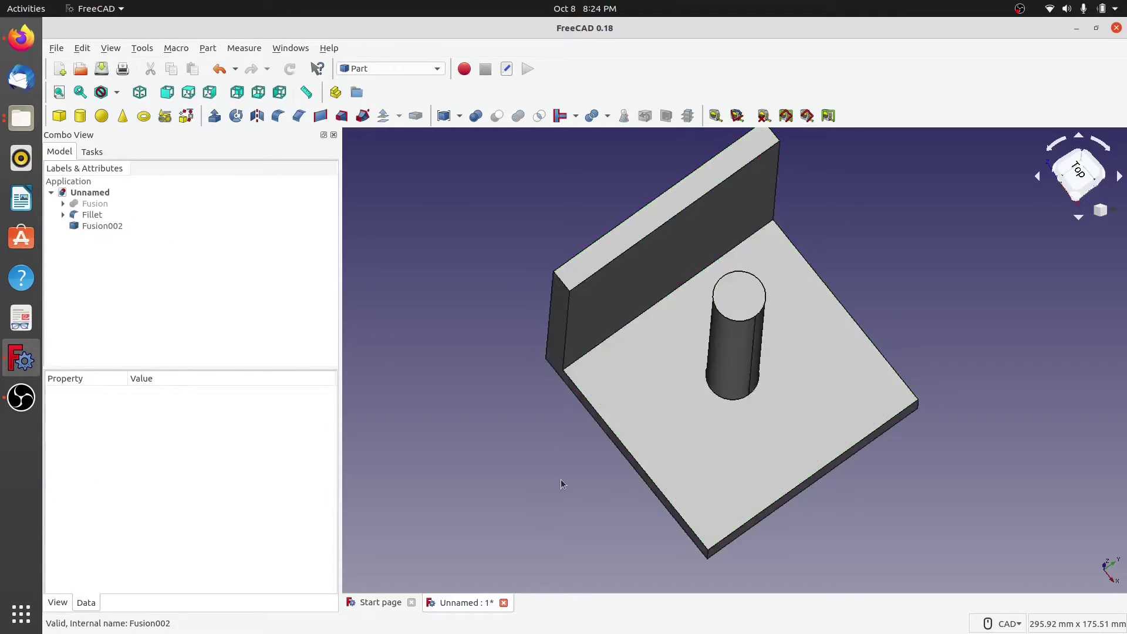
pyautogui.moveTo(556, 473); pyautogui.dragTo(640, 446, button='middle')
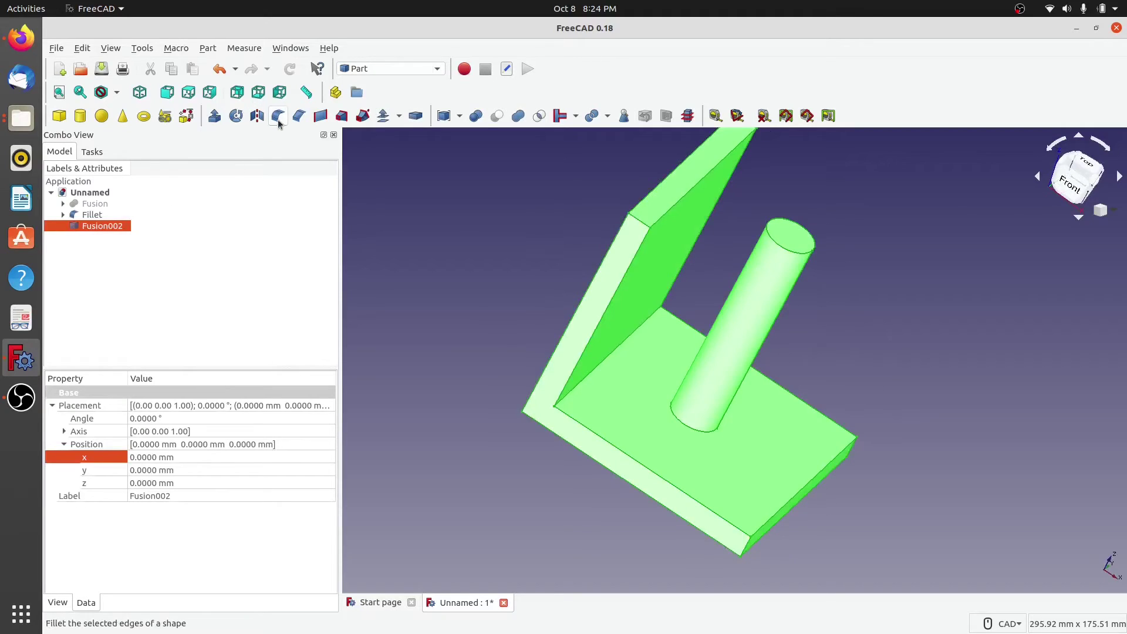
# Start a chamfer on Fusion002 and select the upright plate's vertical and top edges
pyautogui.click(298, 115)
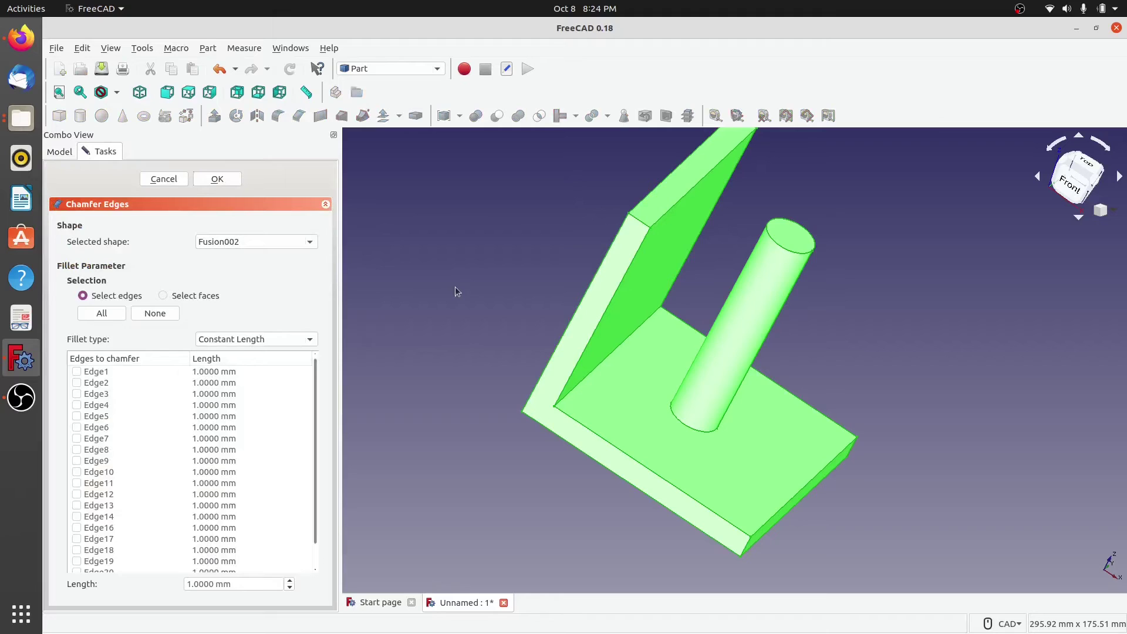
pyautogui.moveTo(574, 494); pyautogui.dragTo(496, 502, button='middle')
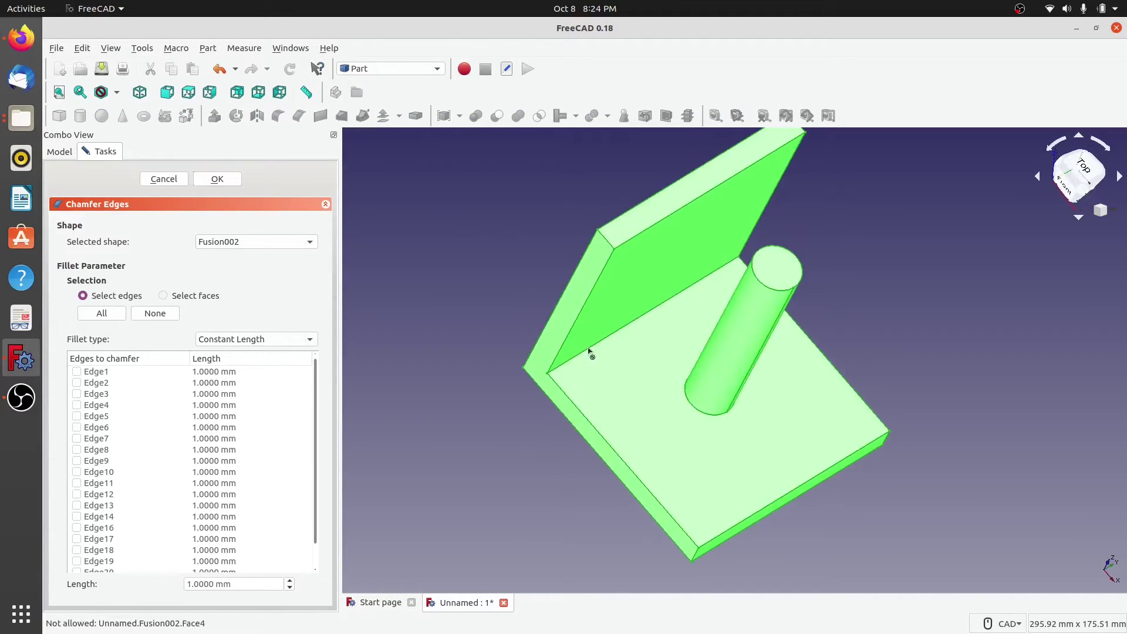
pyautogui.click(505, 437)
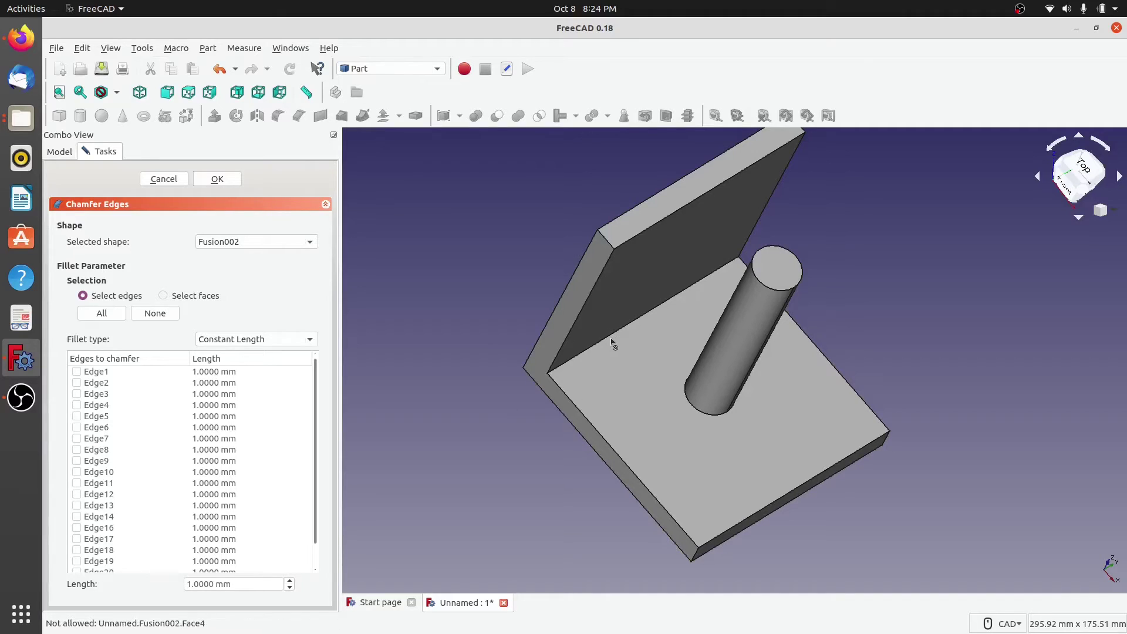
pyautogui.click(572, 326)
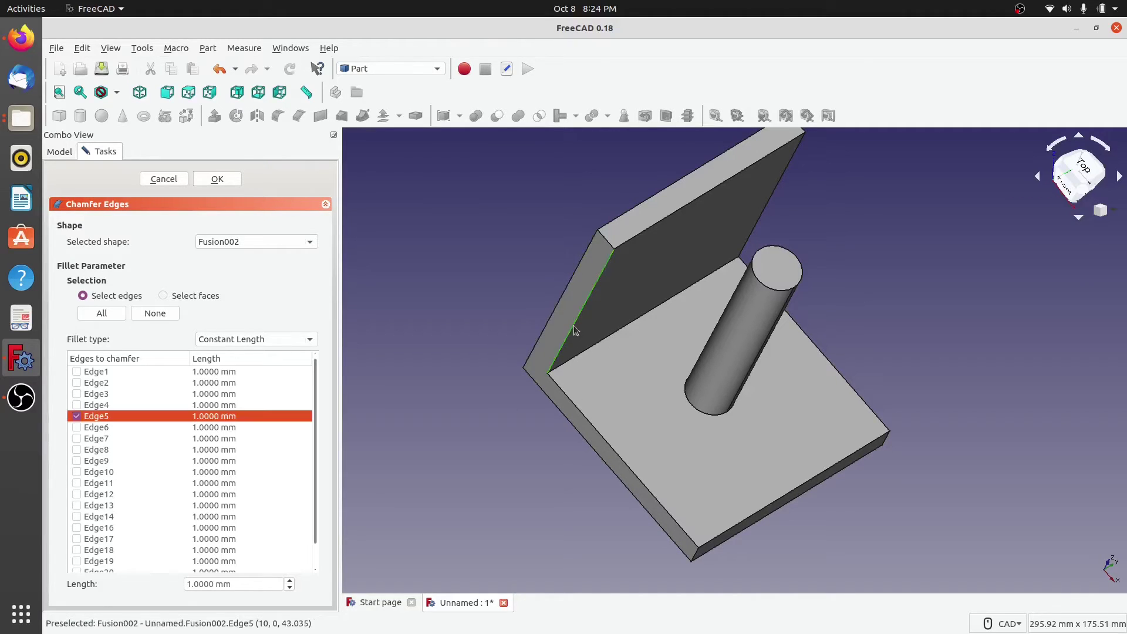
pyautogui.click(625, 243)
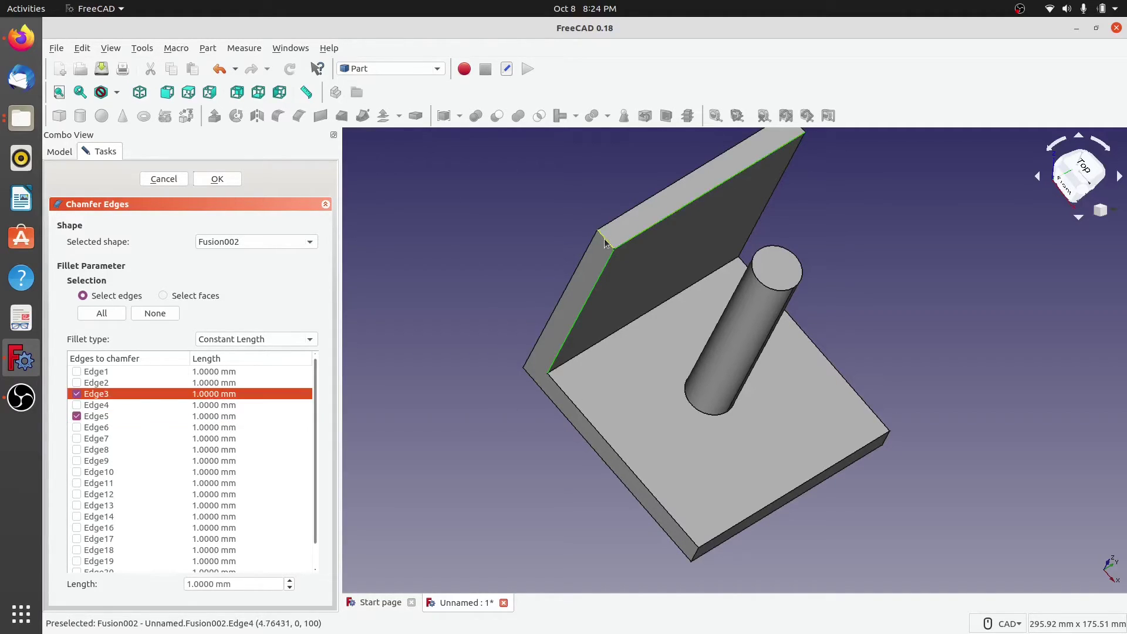
pyautogui.click(605, 240)
# Add the base-plate and upright right-side edges, then create the 3 mm chamfer
pyautogui.click(583, 416)
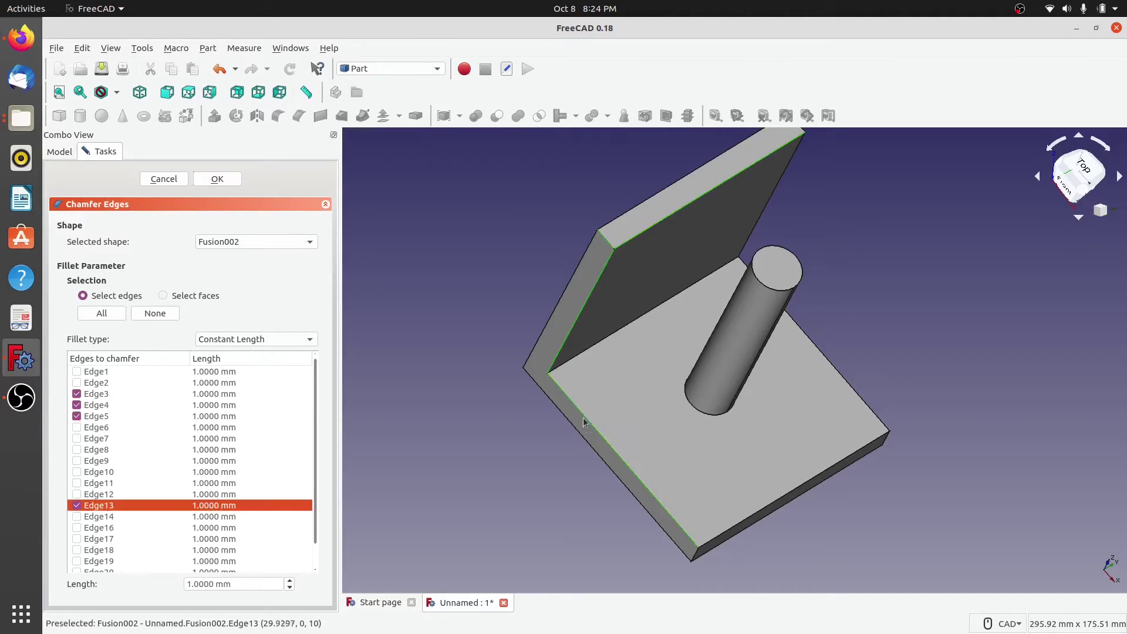
pyautogui.click(695, 556)
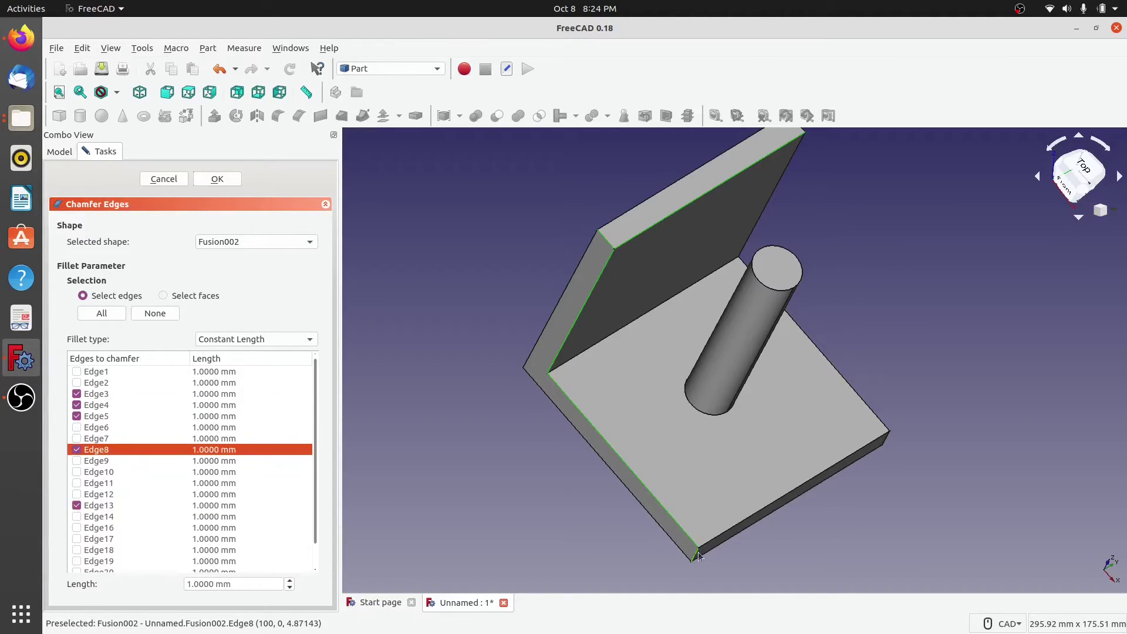
pyautogui.click(878, 416)
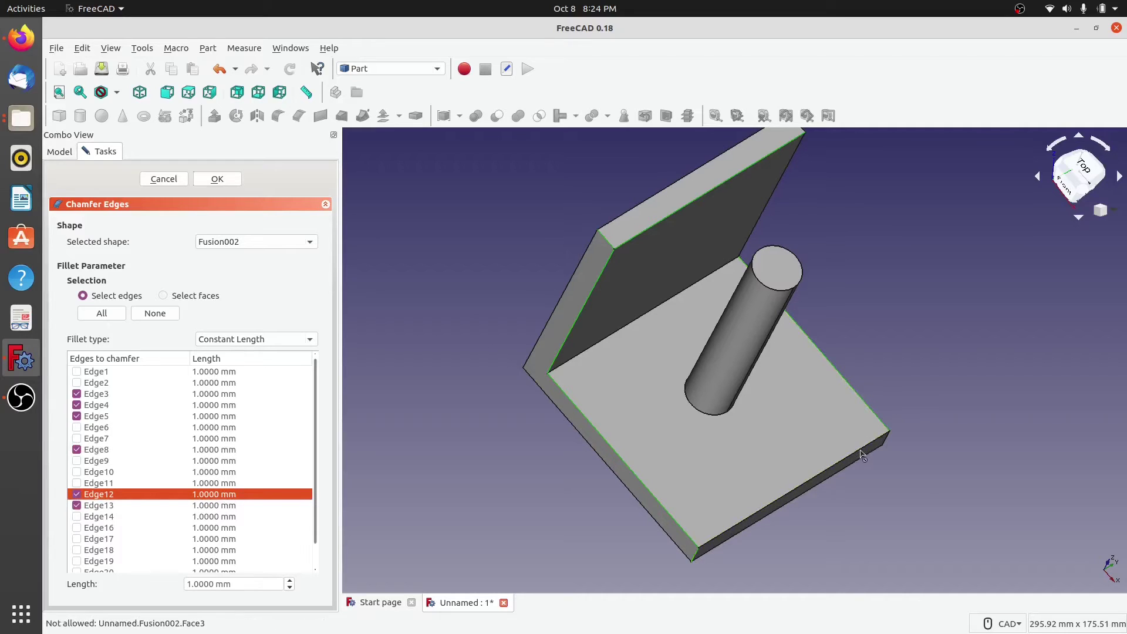
pyautogui.click(861, 452)
pyautogui.moveTo(900, 466); pyautogui.dragTo(798, 528, button='middle')
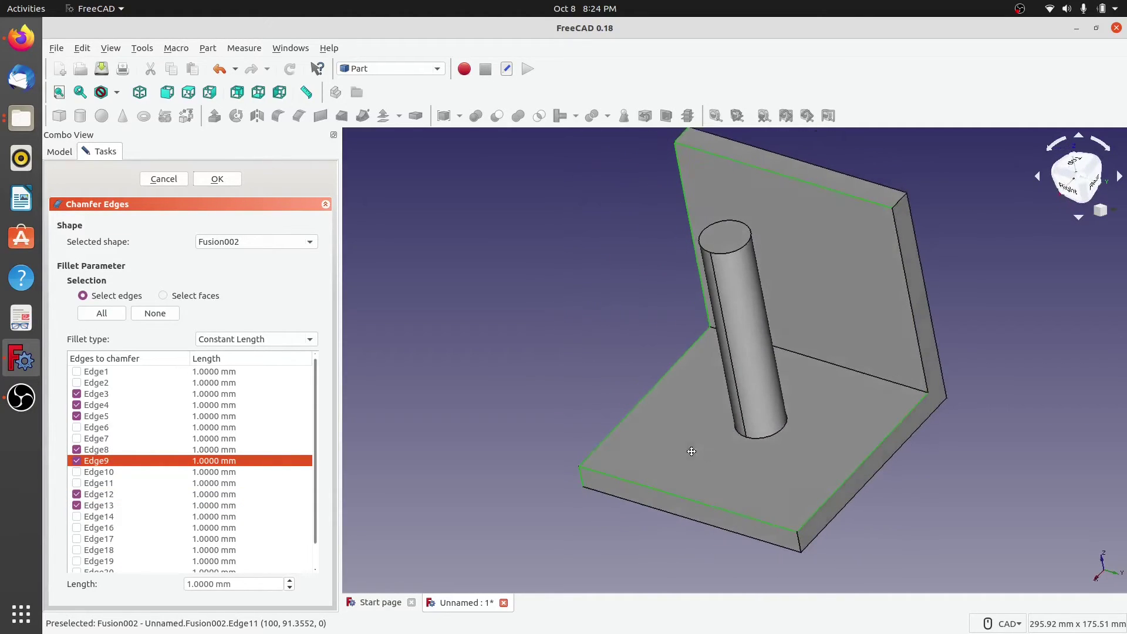
pyautogui.click(799, 545)
pyautogui.click(919, 333)
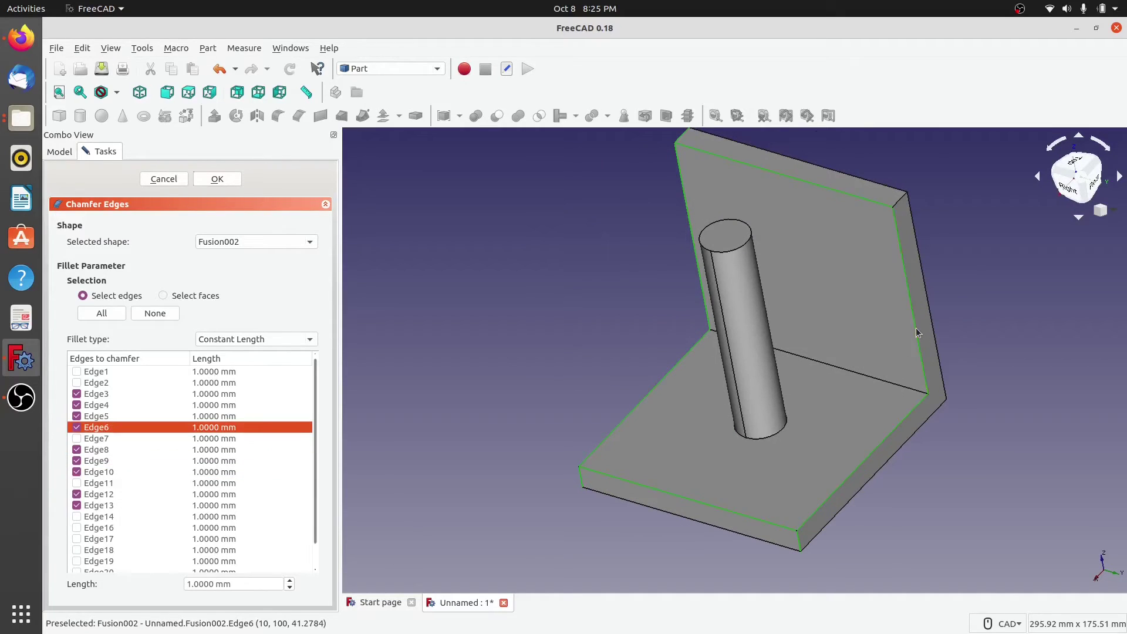
pyautogui.click(900, 200)
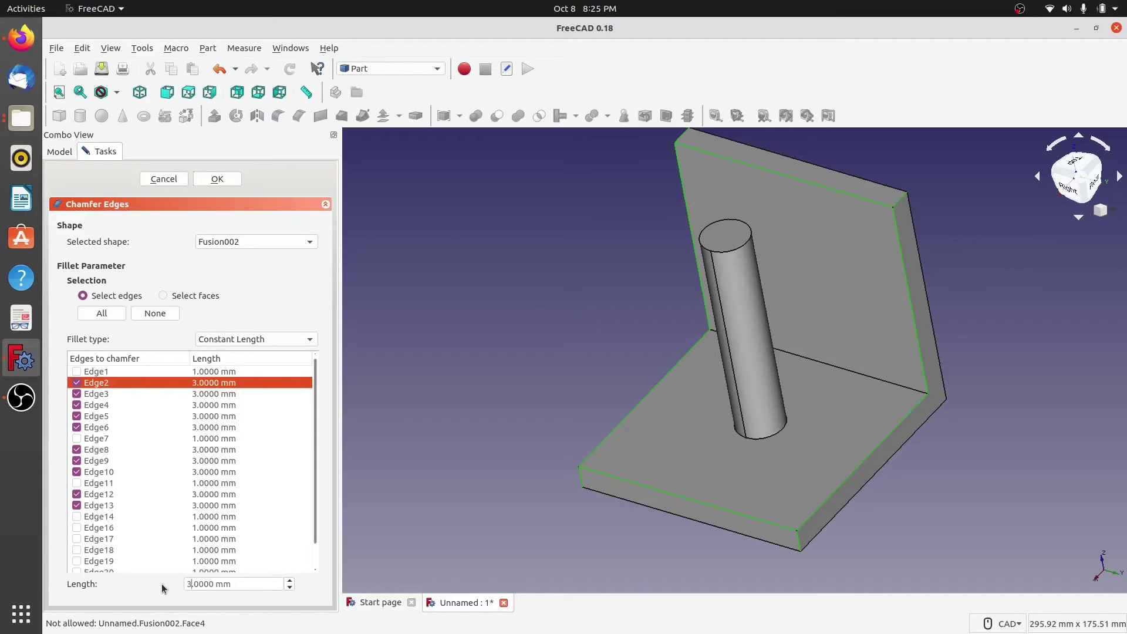
pyautogui.press('Return')
pyautogui.moveTo(453, 415); pyautogui.dragTo(493, 442, button='middle')
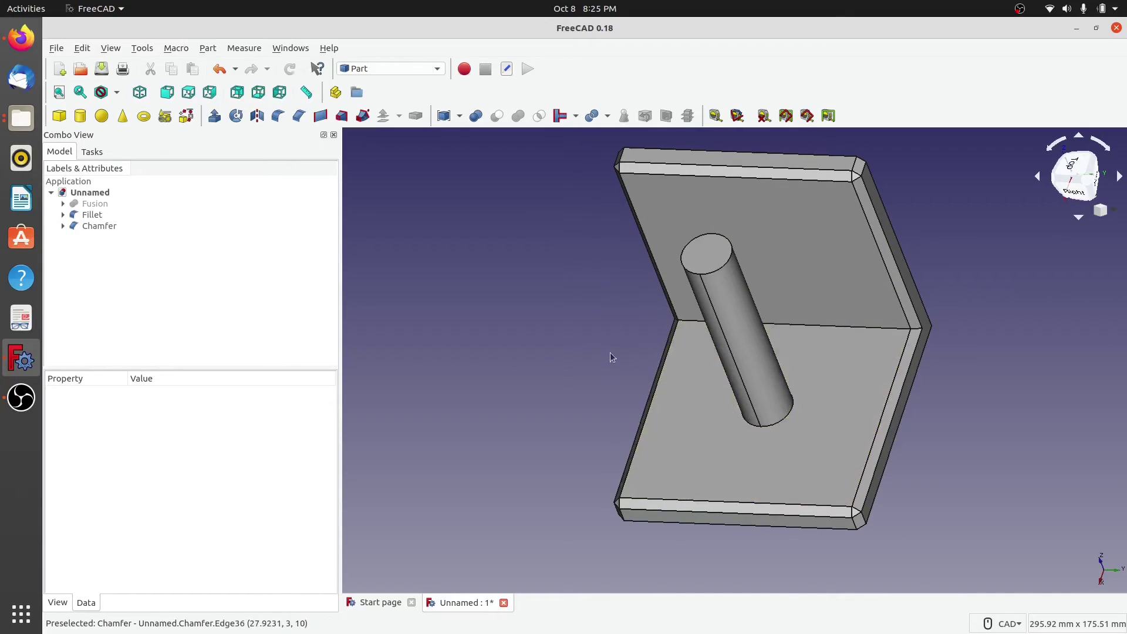
# Edit the Chamfer to include the inner corner and cylinder base edges at 3 mm length
pyautogui.moveTo(611, 352); pyautogui.dragTo(642, 347, button='middle')
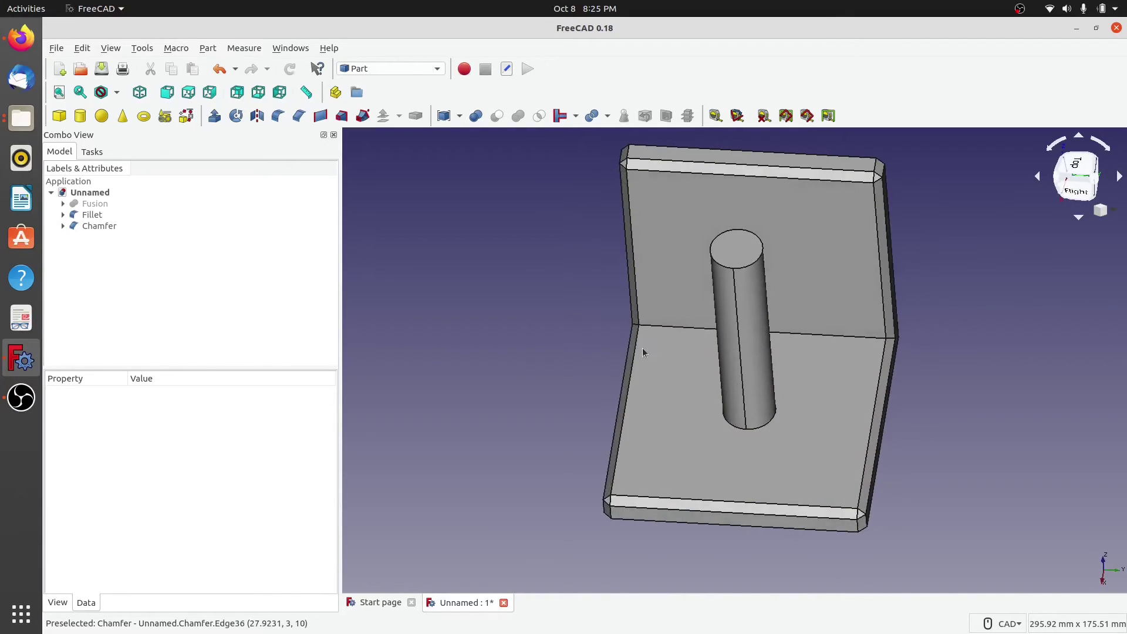
pyautogui.doubleClick(94, 225)
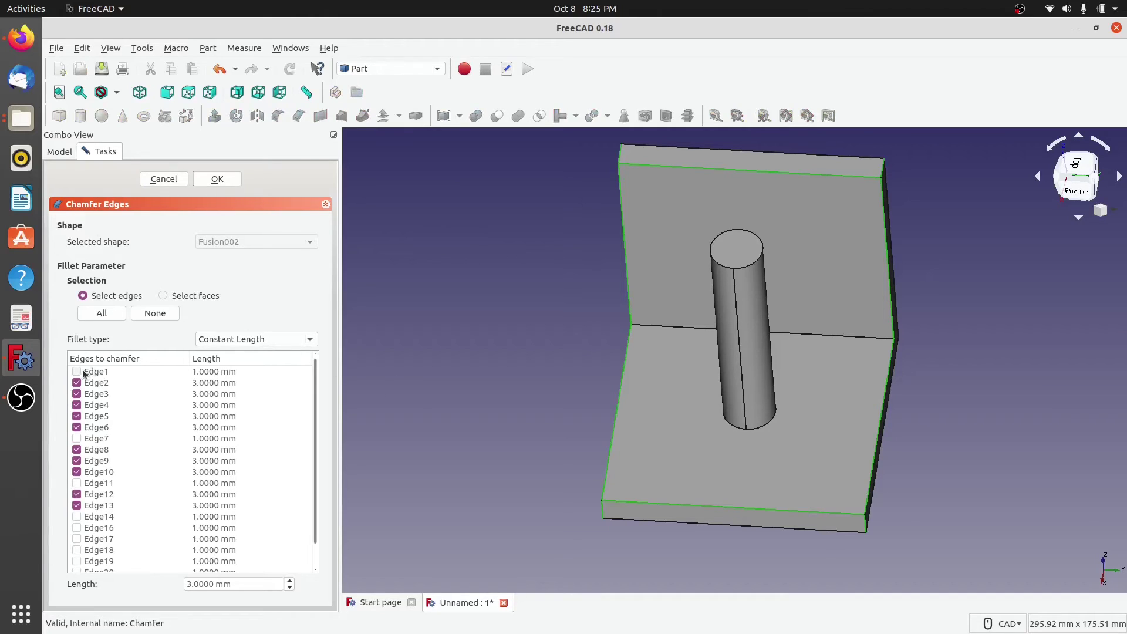
pyautogui.moveTo(385, 433); pyautogui.dragTo(664, 338, button='middle')
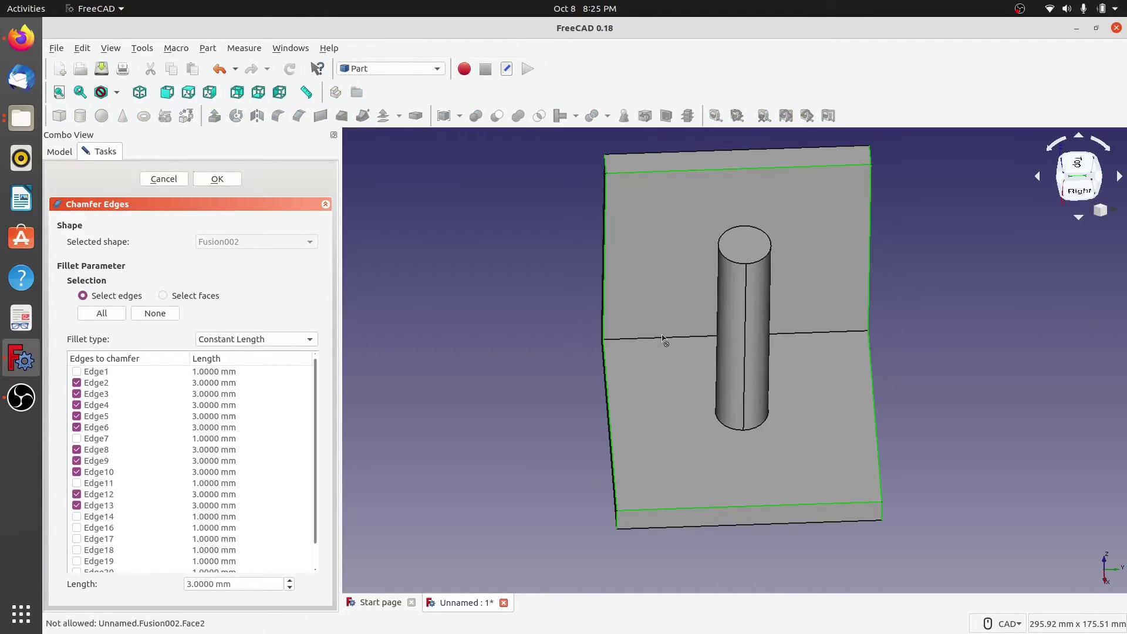
pyautogui.click(662, 338)
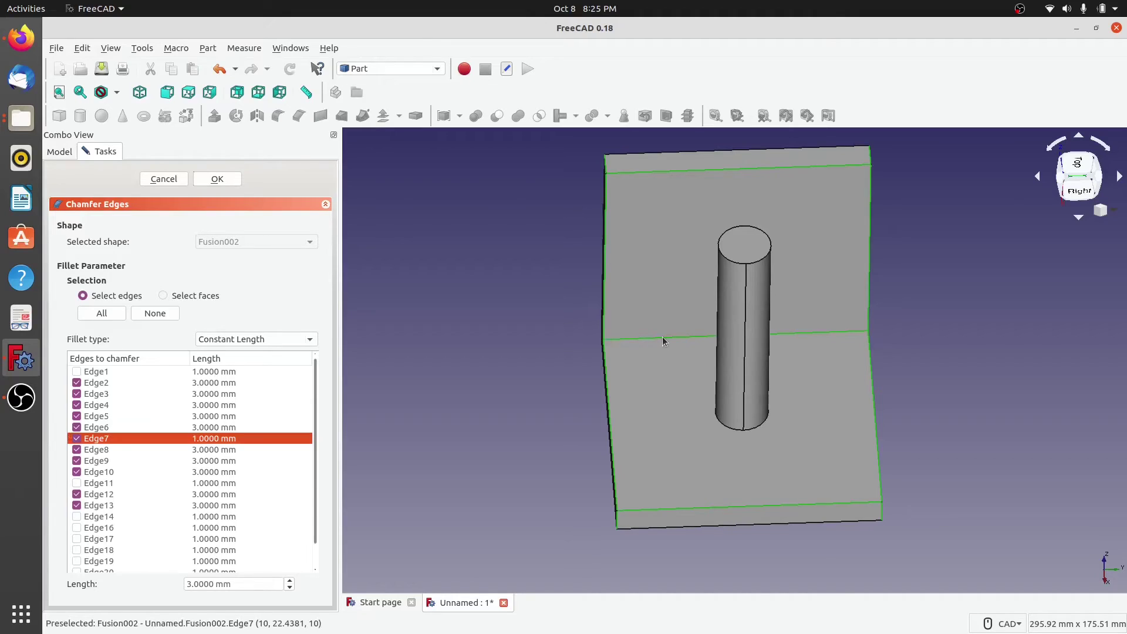
pyautogui.click(731, 432)
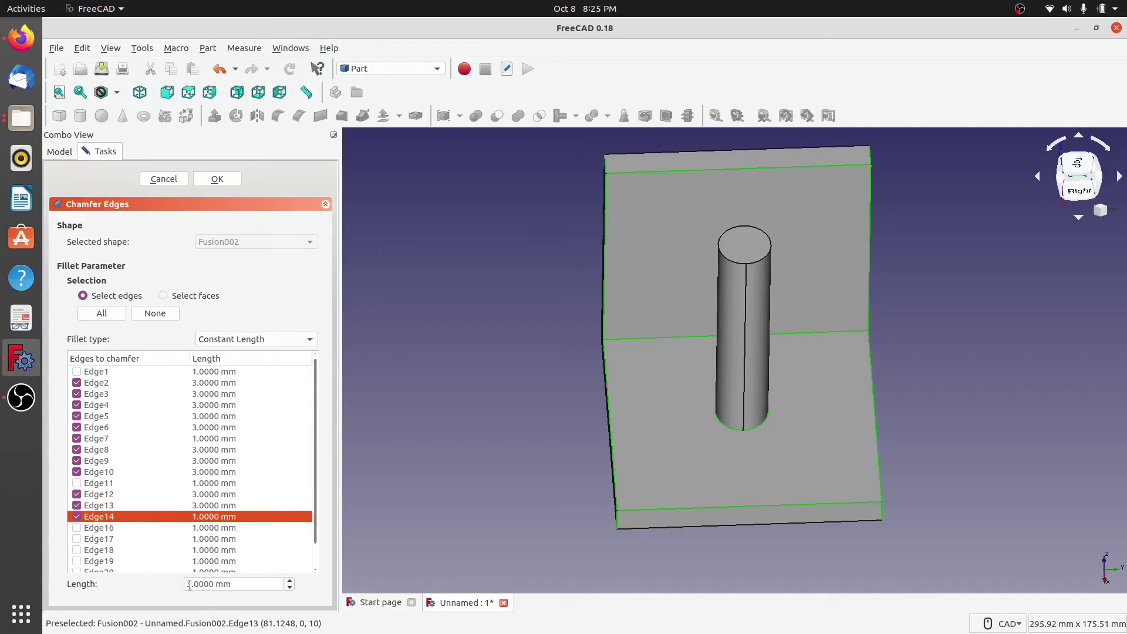
pyautogui.write('3')
pyautogui.click(216, 180)
pyautogui.moveTo(494, 437); pyautogui.dragTo(618, 447, button='middle')
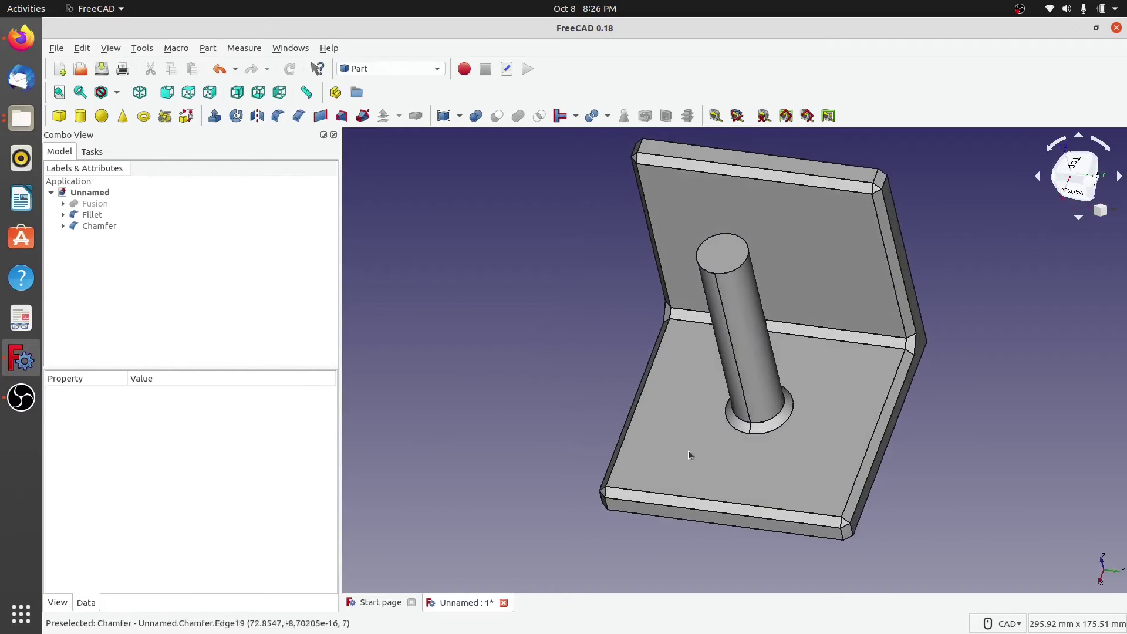
pyautogui.moveTo(916, 428); pyautogui.dragTo(704, 464, button='middle')
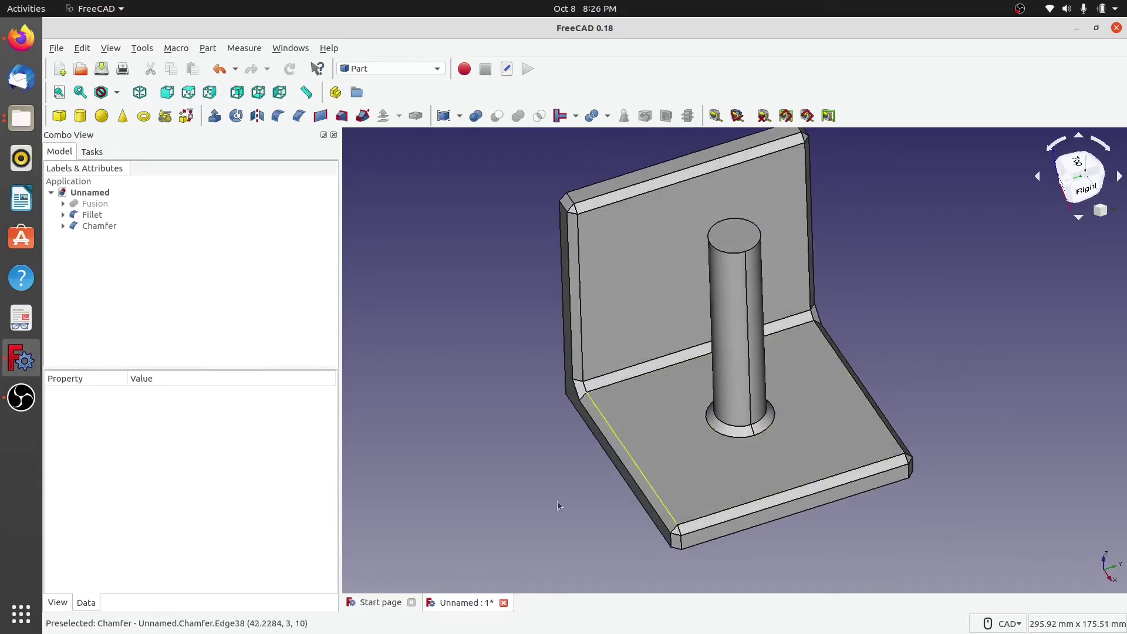
pyautogui.moveTo(463, 478); pyautogui.dragTo(553, 437, button='middle')
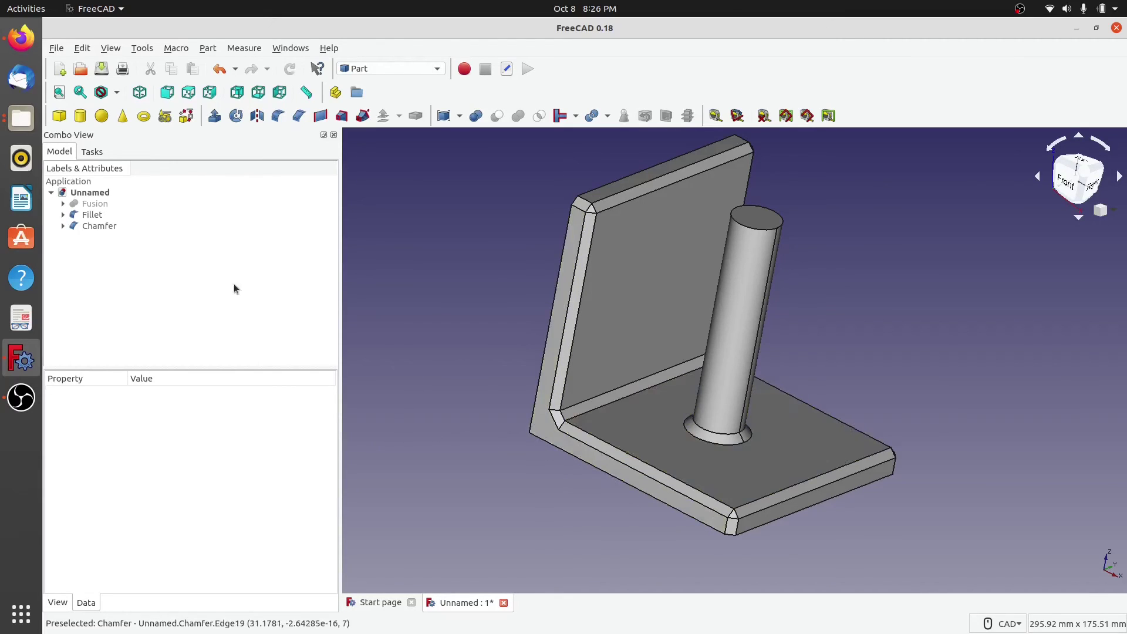
# Reopen the first bracket's Fillet for editing and reapply its 3 mm radius
pyautogui.click(88, 205)
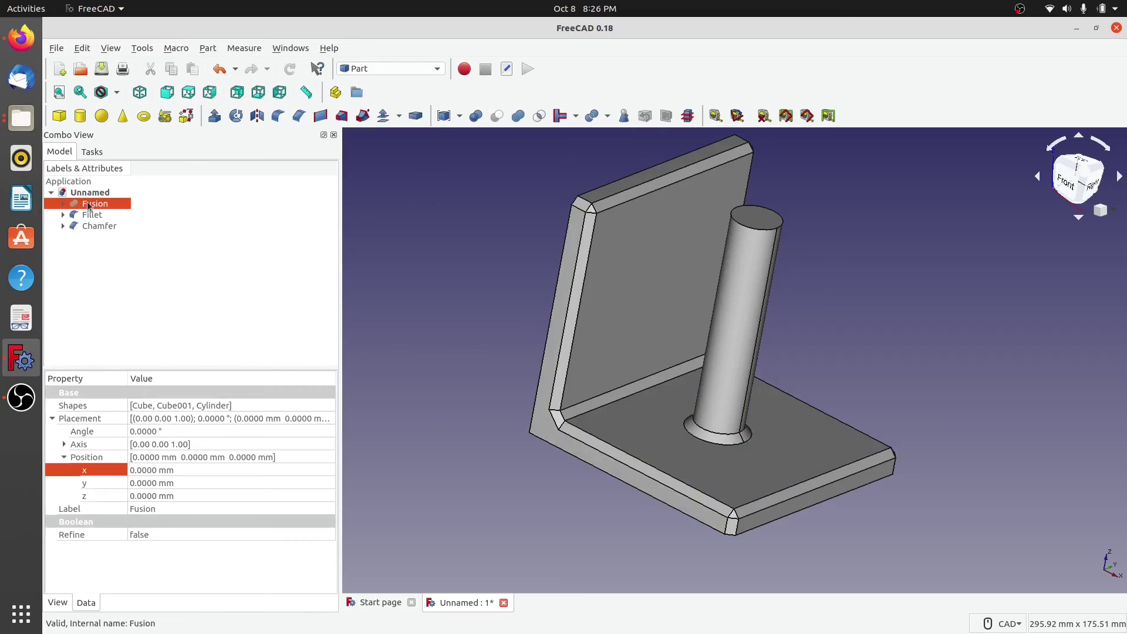
pyautogui.click(213, 49)
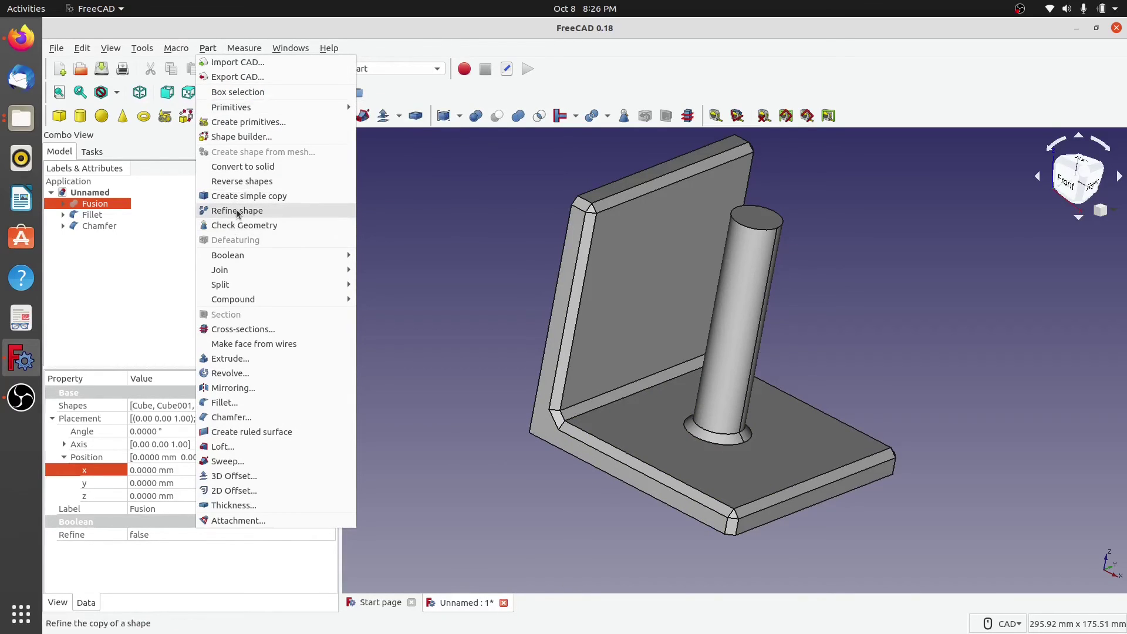
pyautogui.click(463, 323)
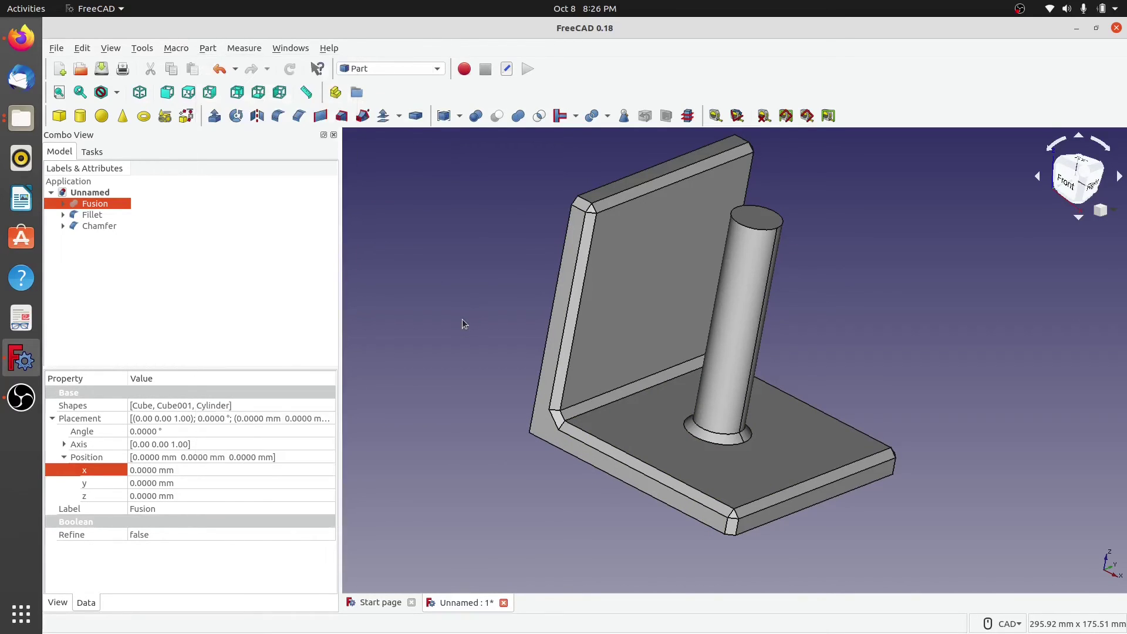
pyautogui.click(88, 214)
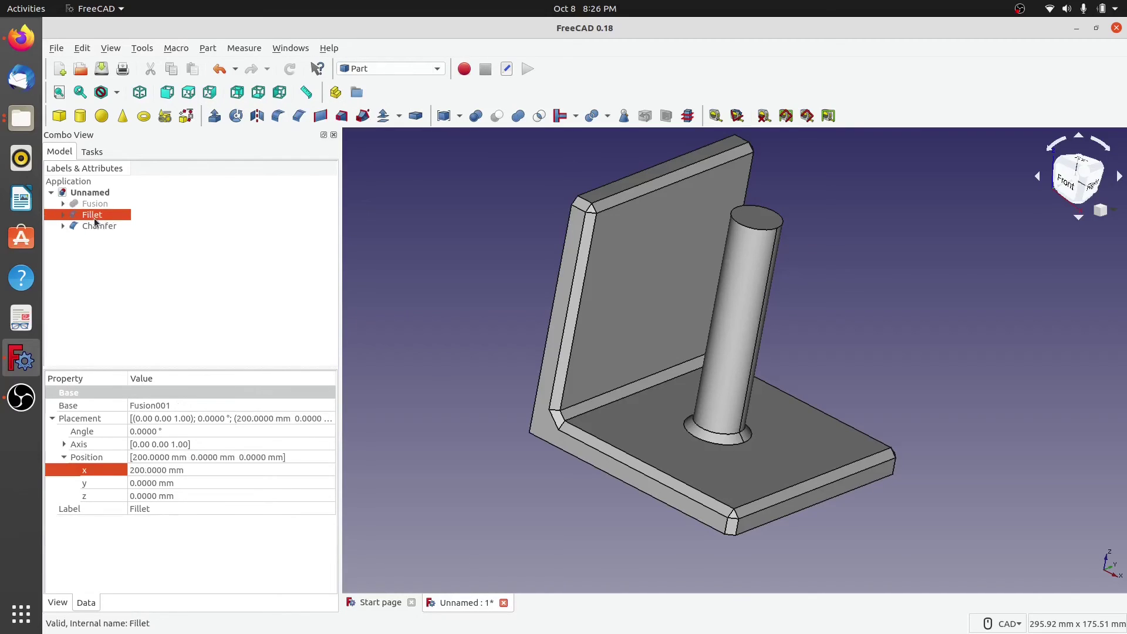
pyautogui.doubleClick(91, 216)
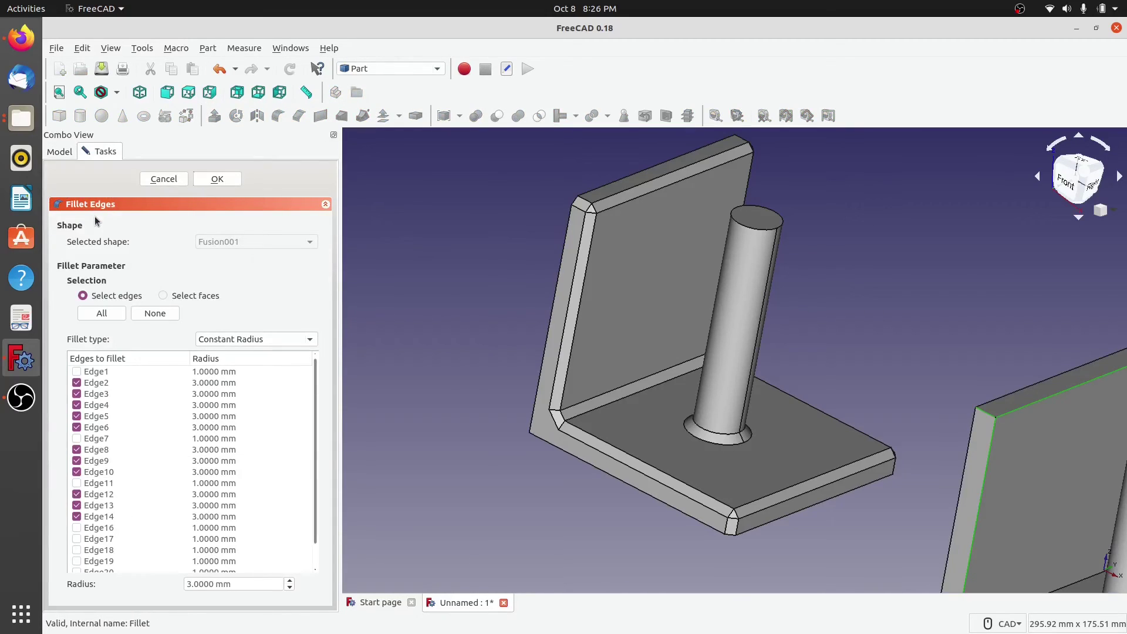
pyautogui.moveTo(889, 414); pyautogui.dragTo(614, 470, button='middle')
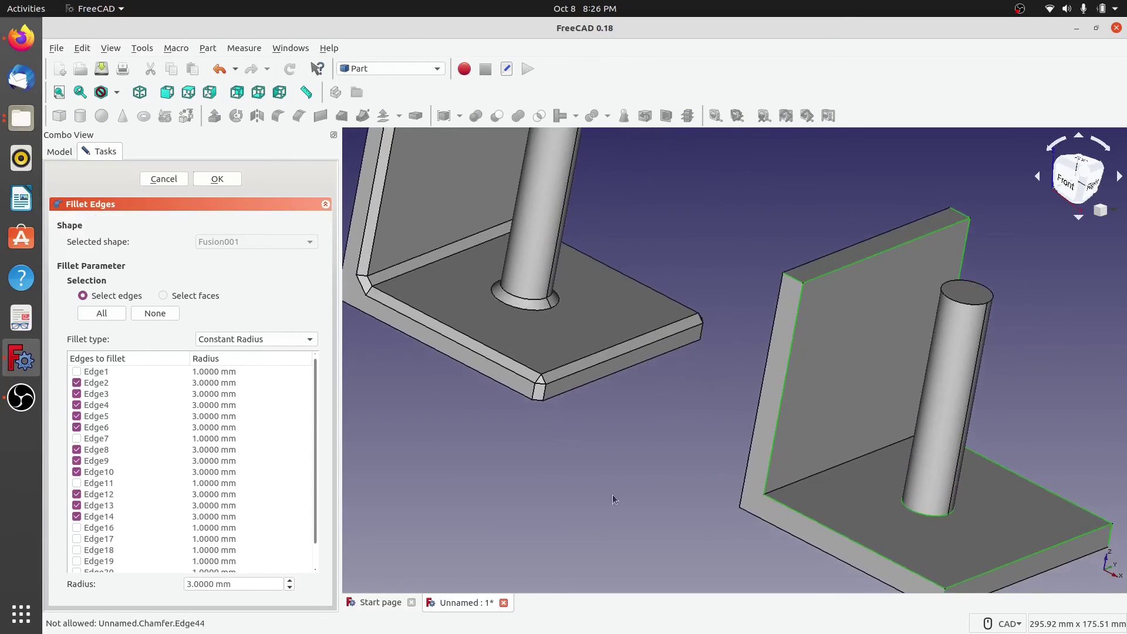
pyautogui.scroll(-3, 635, 487)
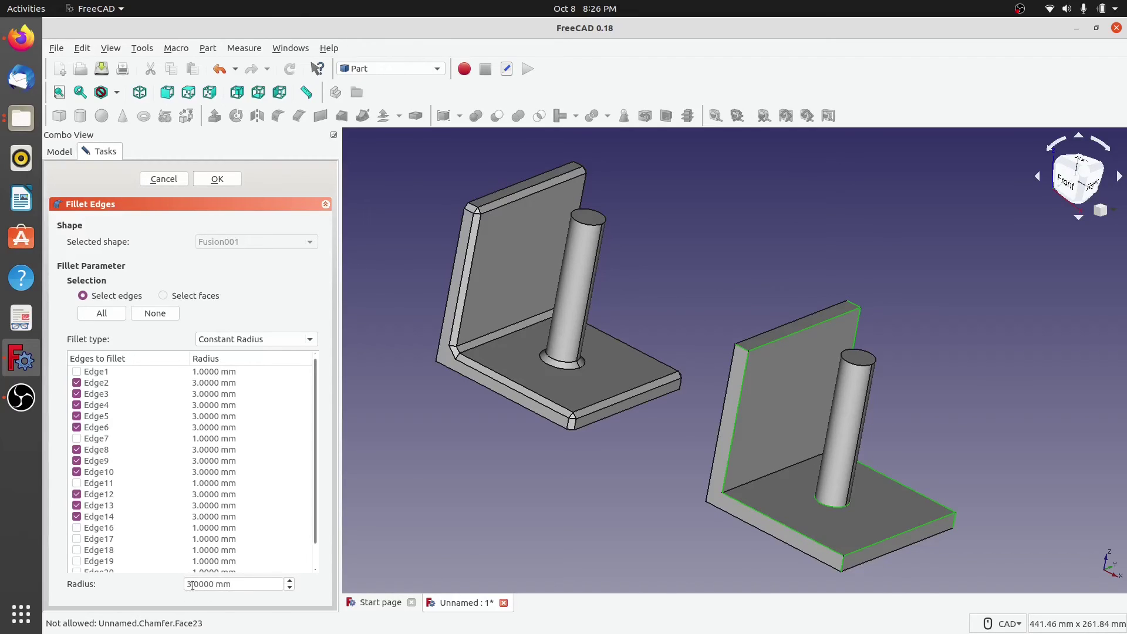
pyautogui.click(217, 178)
# View the filleted and chamfered brackets side by side and clear the selection
pyautogui.scroll(-5, 574, 426)
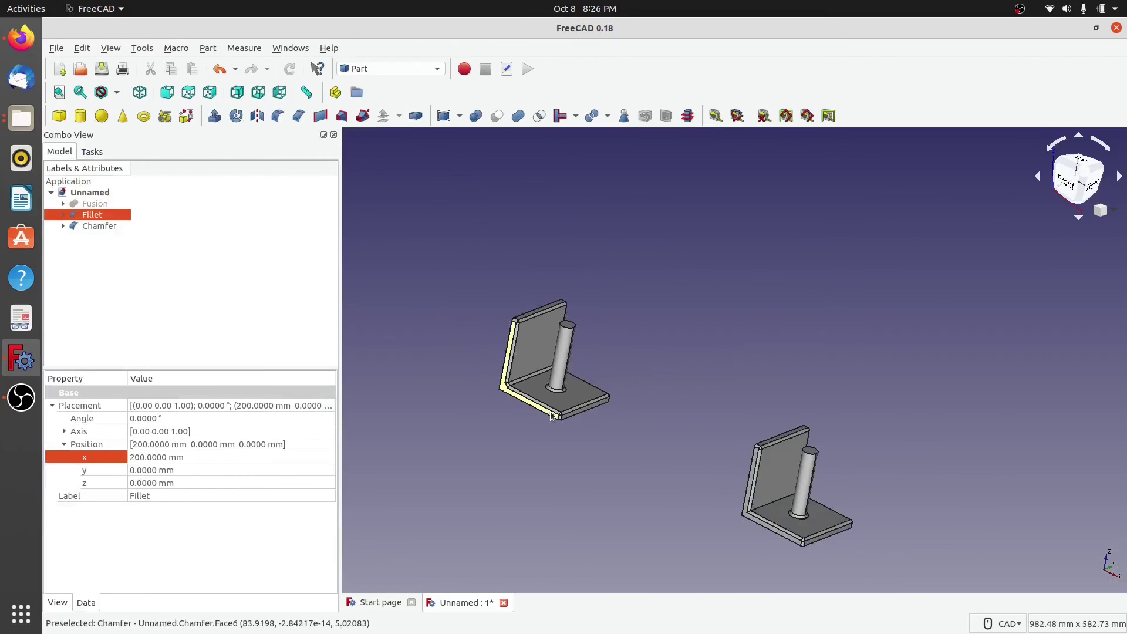
pyautogui.scroll(3, 652, 455)
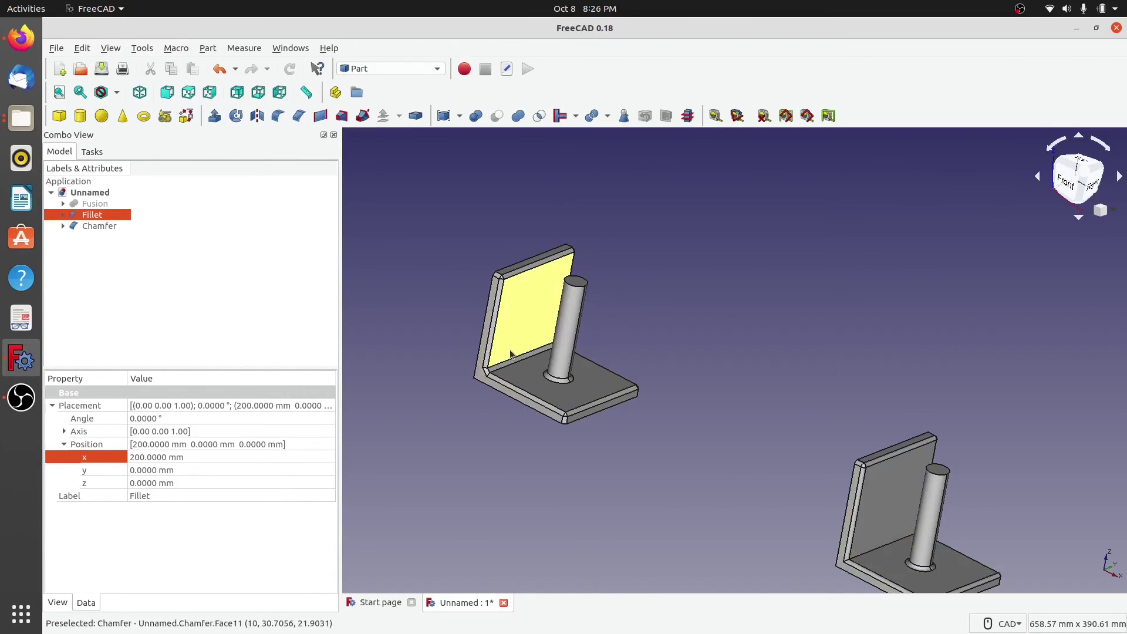
pyautogui.scroll(4, 463, 314)
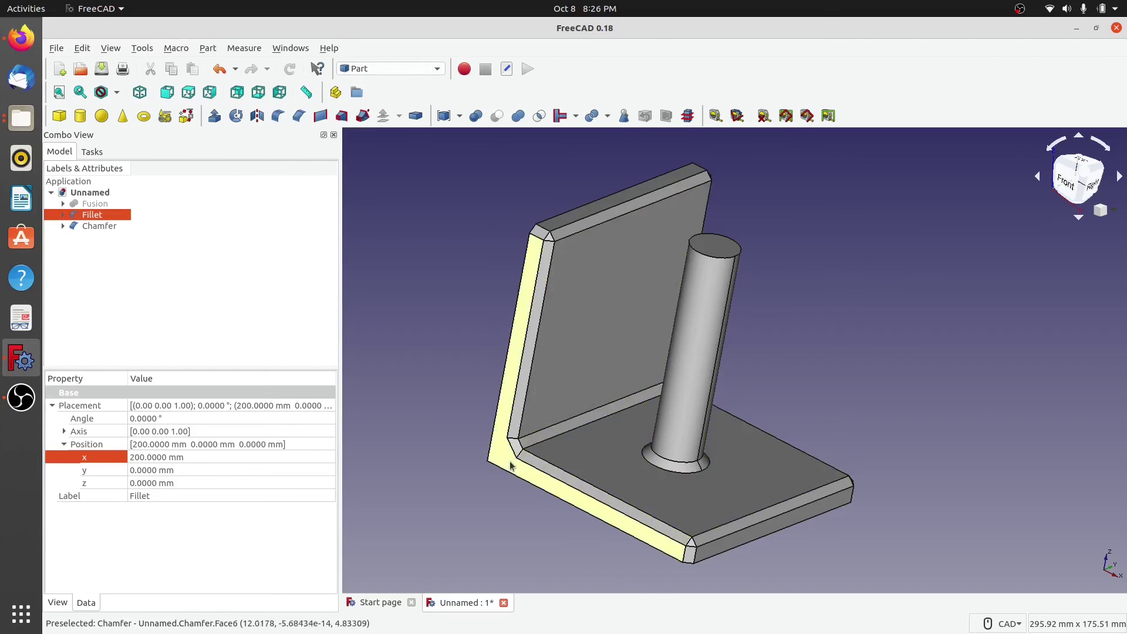
pyautogui.moveTo(789, 372); pyautogui.dragTo(734, 461, button='middle')
pyautogui.scroll(-5, 462, 338)
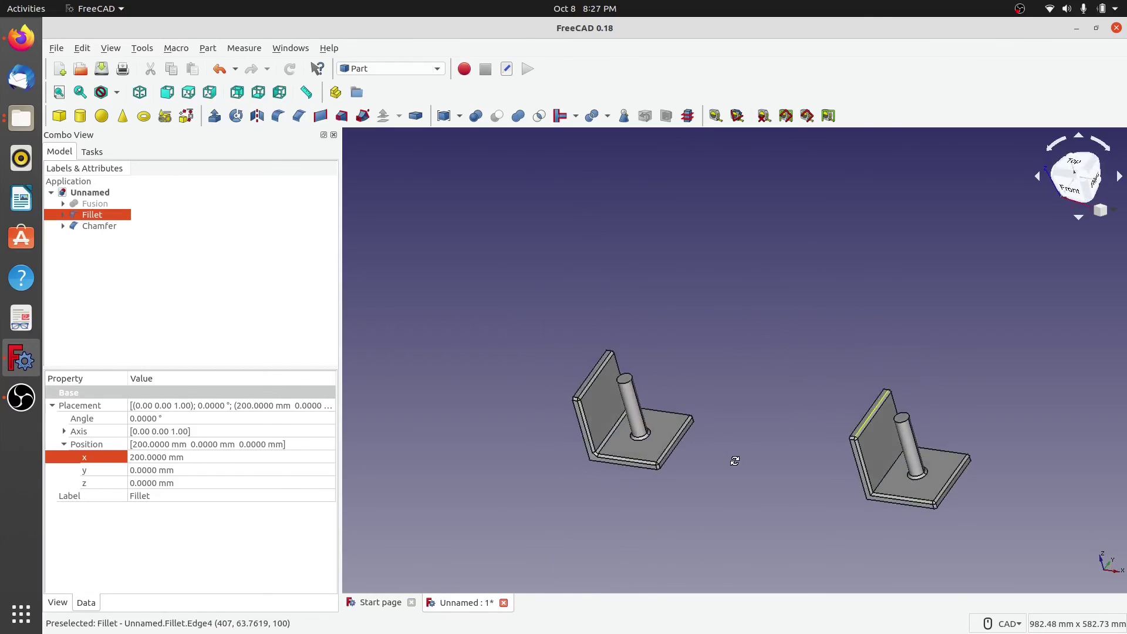
pyautogui.click(569, 498)
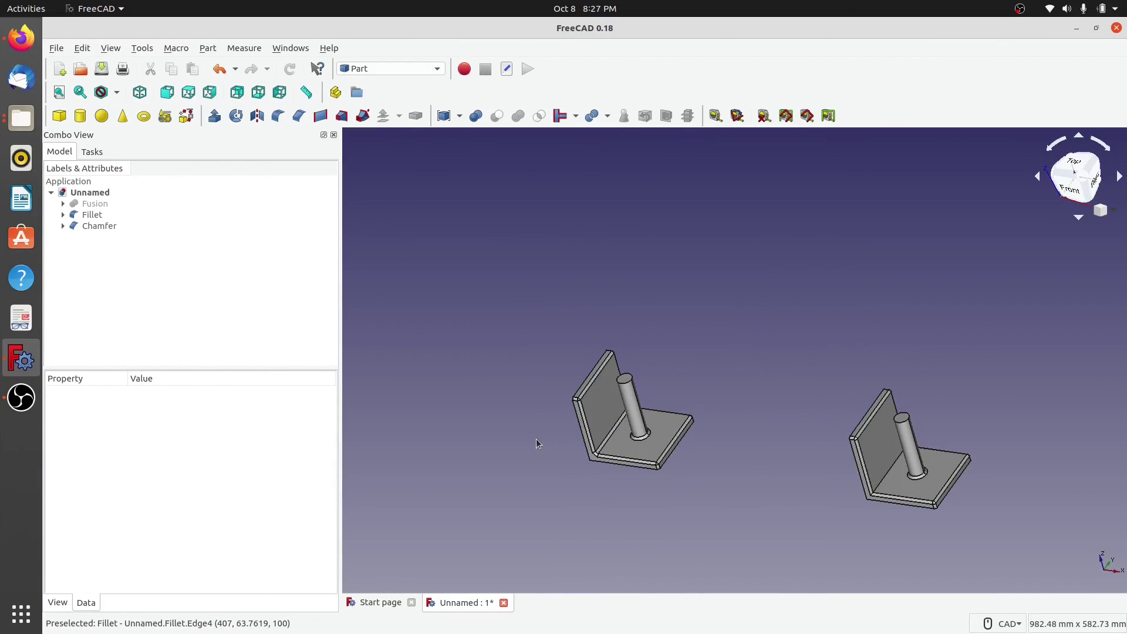